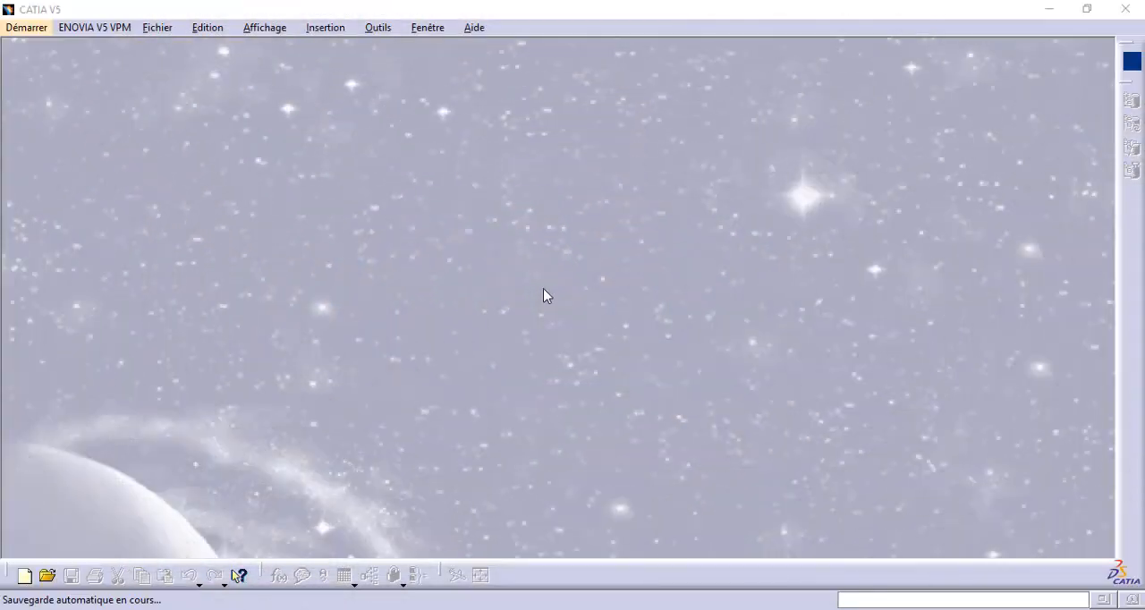
Create a new Part Design part with the default name Part1 and hybrid design enabled.
click(39, 28)
mouse_move(228, 69)
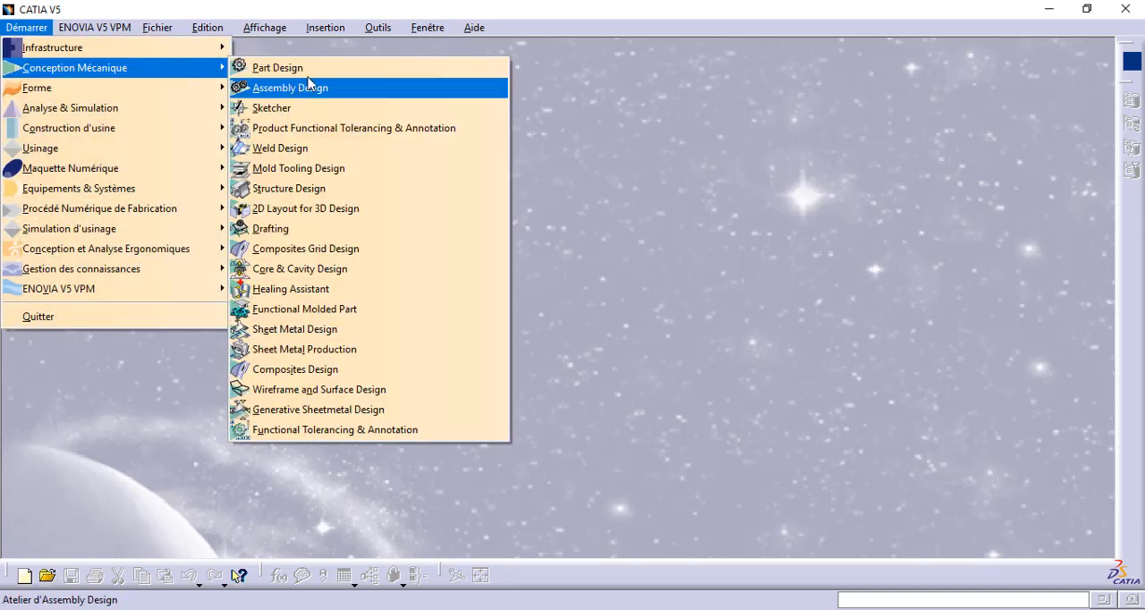
click(313, 68)
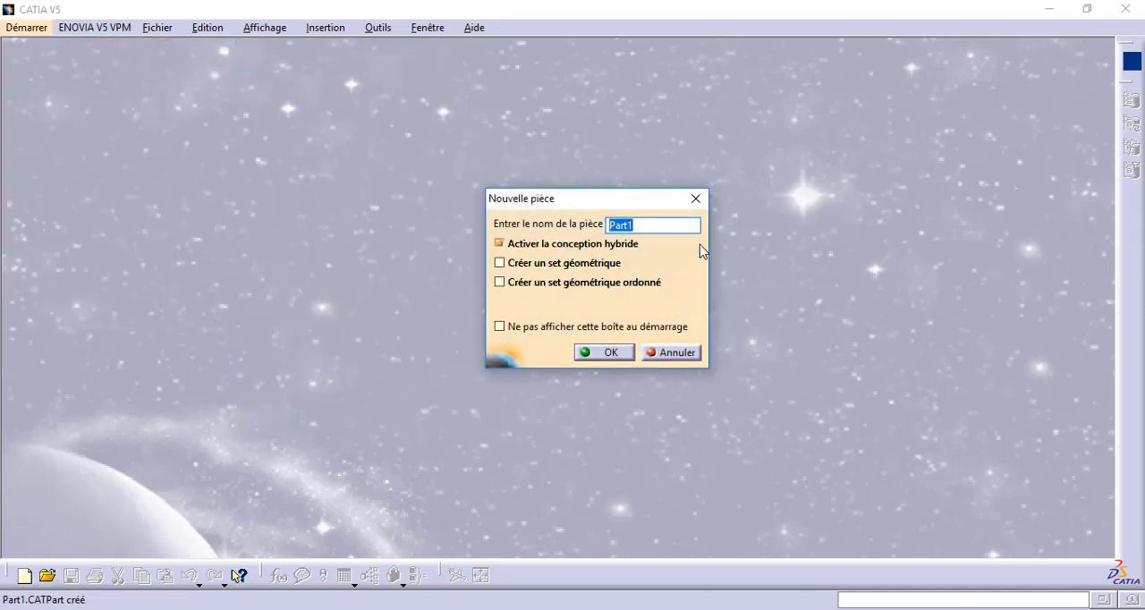
mouse_move(700, 245)
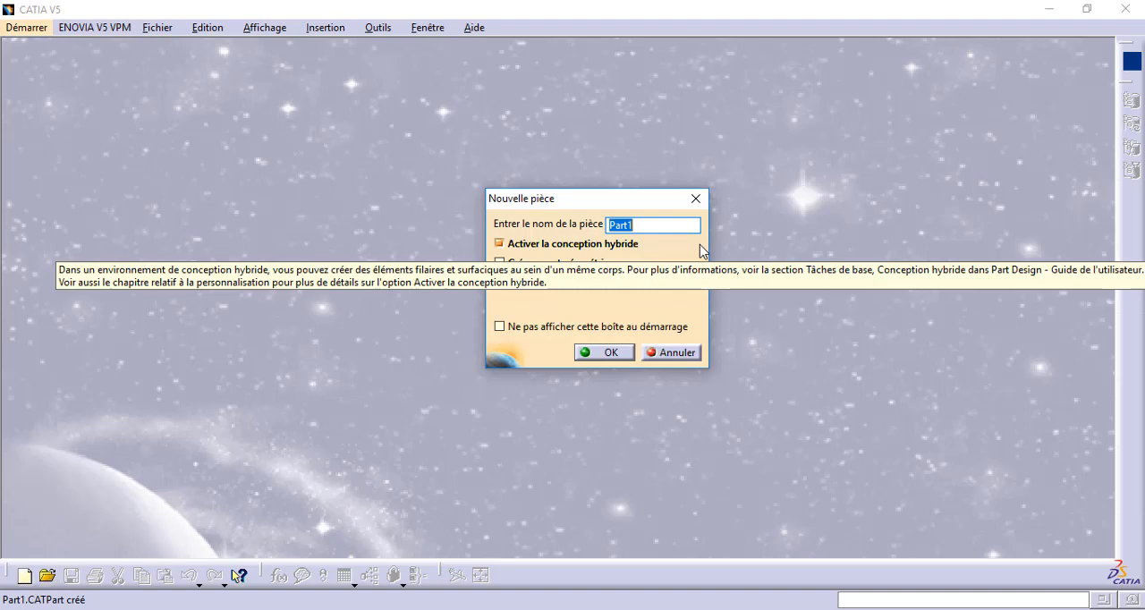
key(Return)
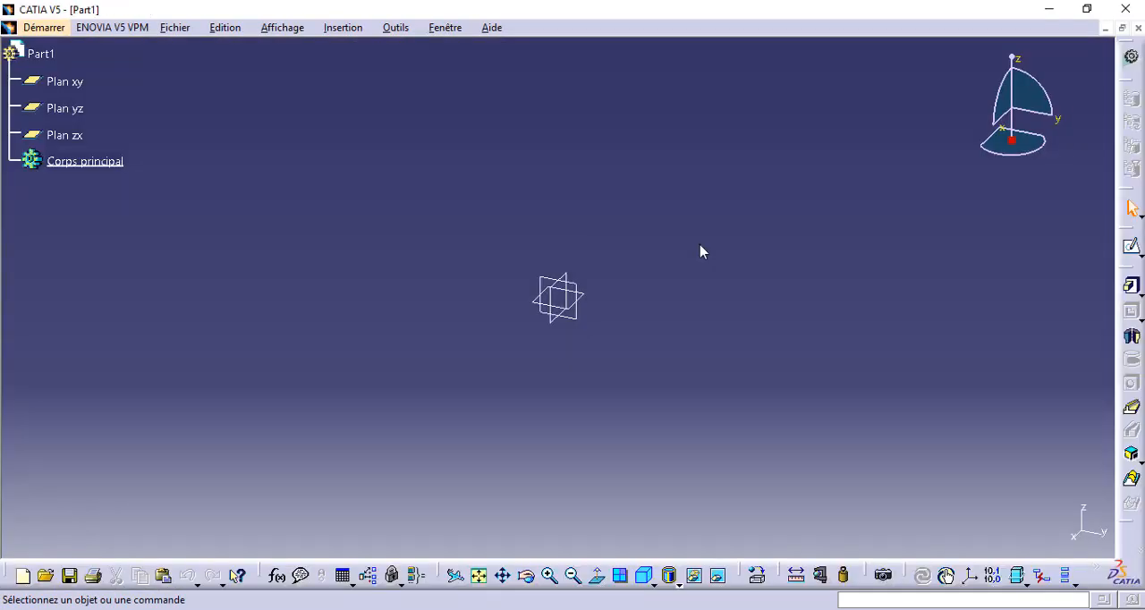
Rename the part by setting its product reference to "piece".
right_click(37, 56)
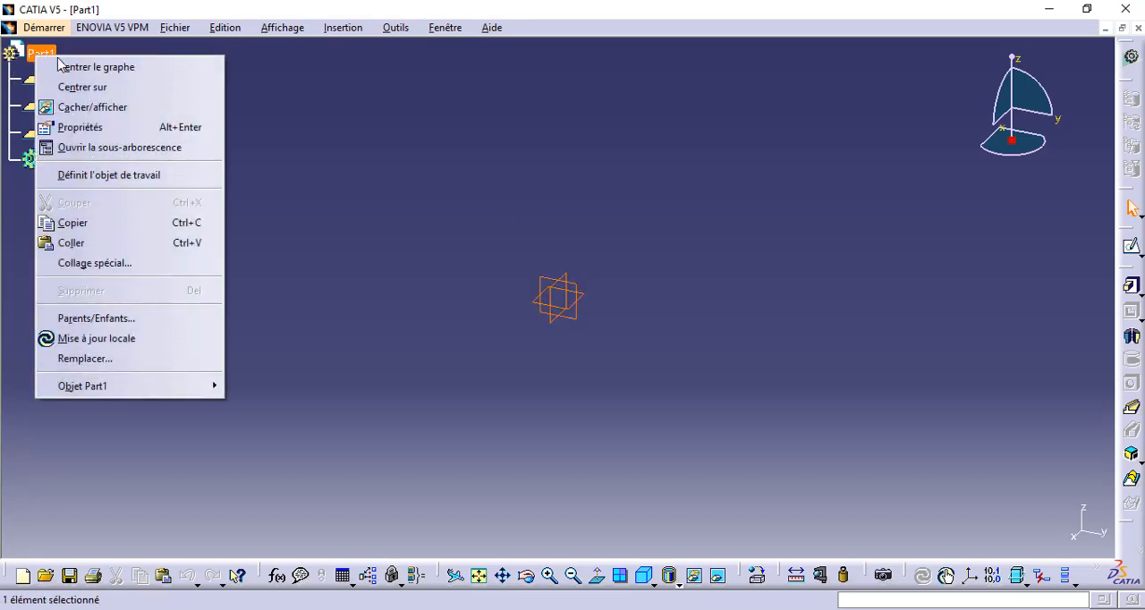
click(117, 130)
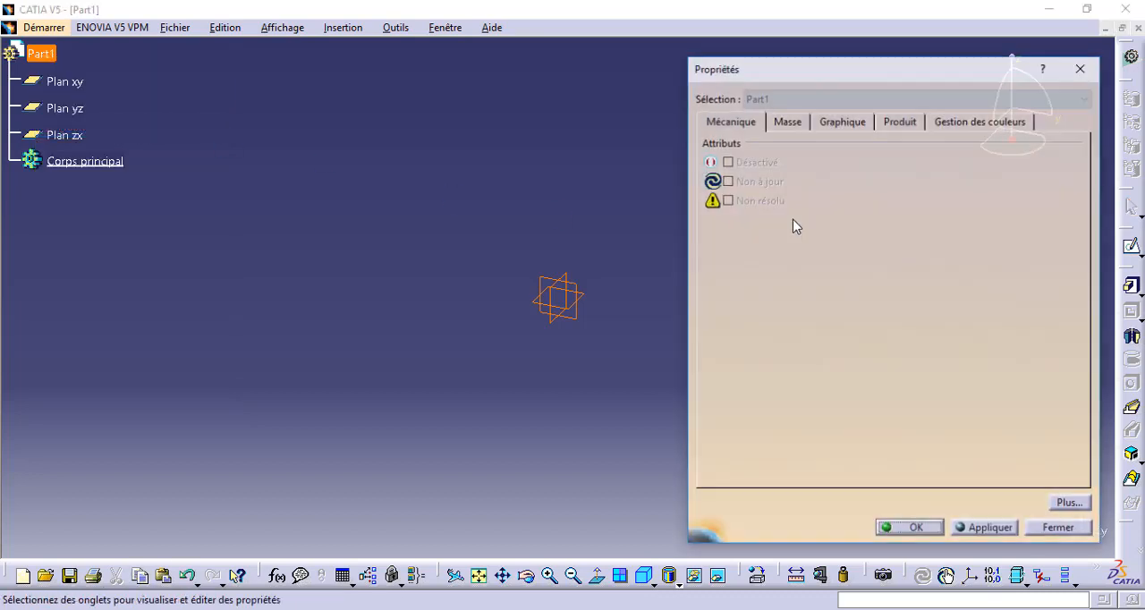
click(901, 122)
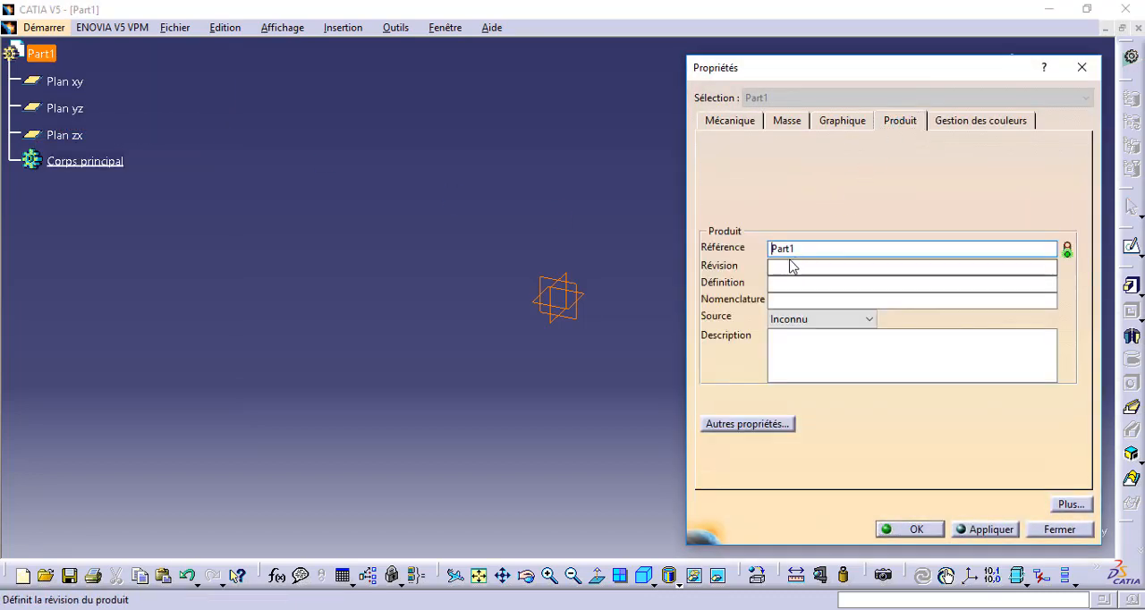
drag(799, 249, 701, 243)
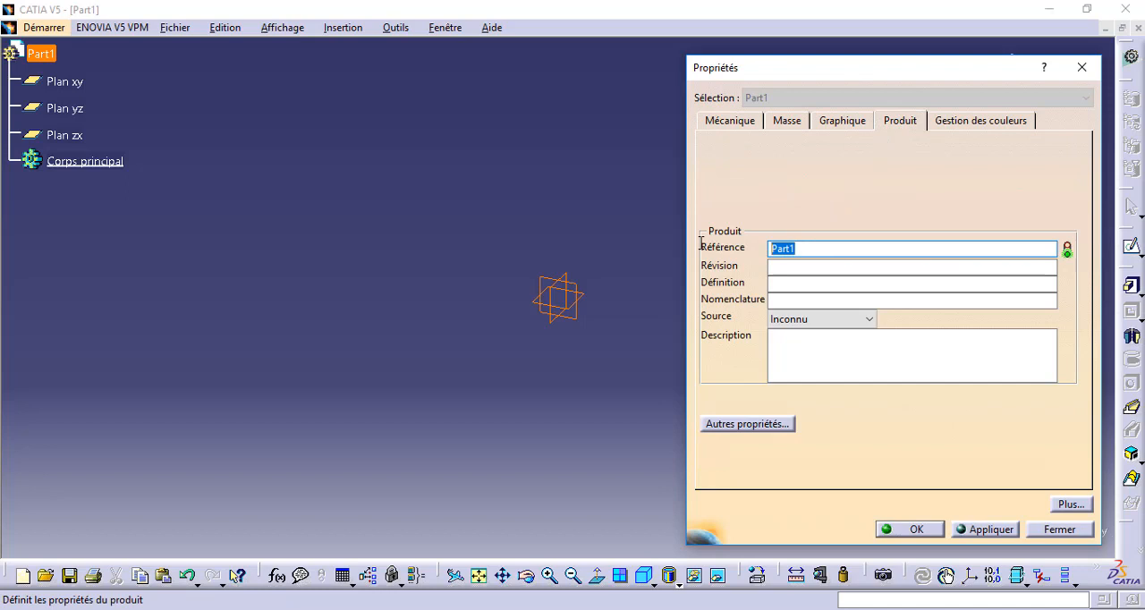
text(piece)
key(Return)
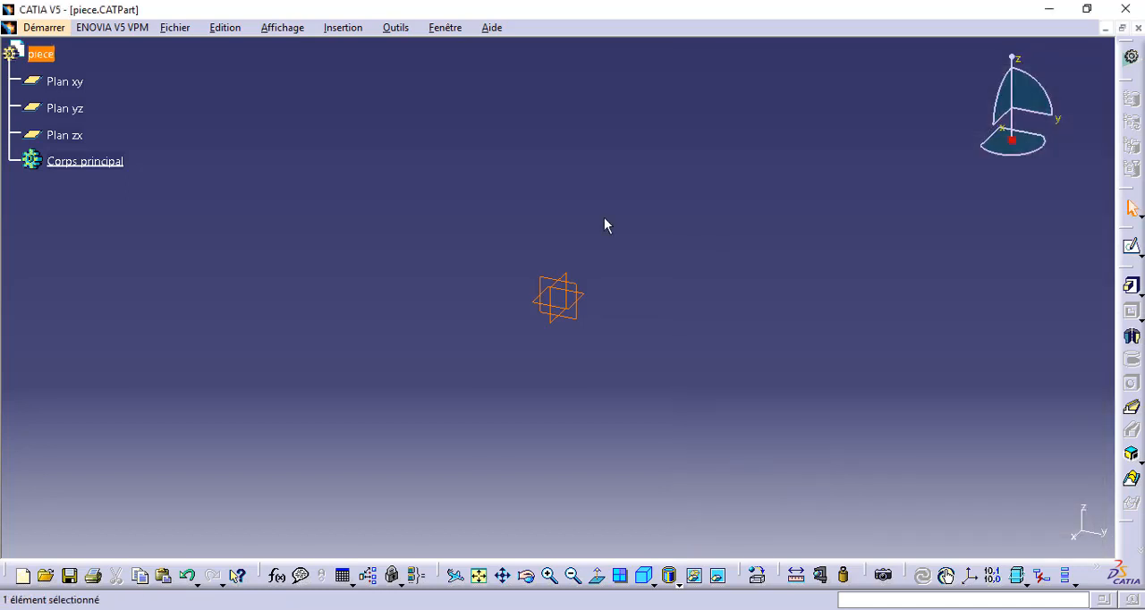
Examine the element properties of the main body (Corps principal) without changing them.
right_click(89, 162)
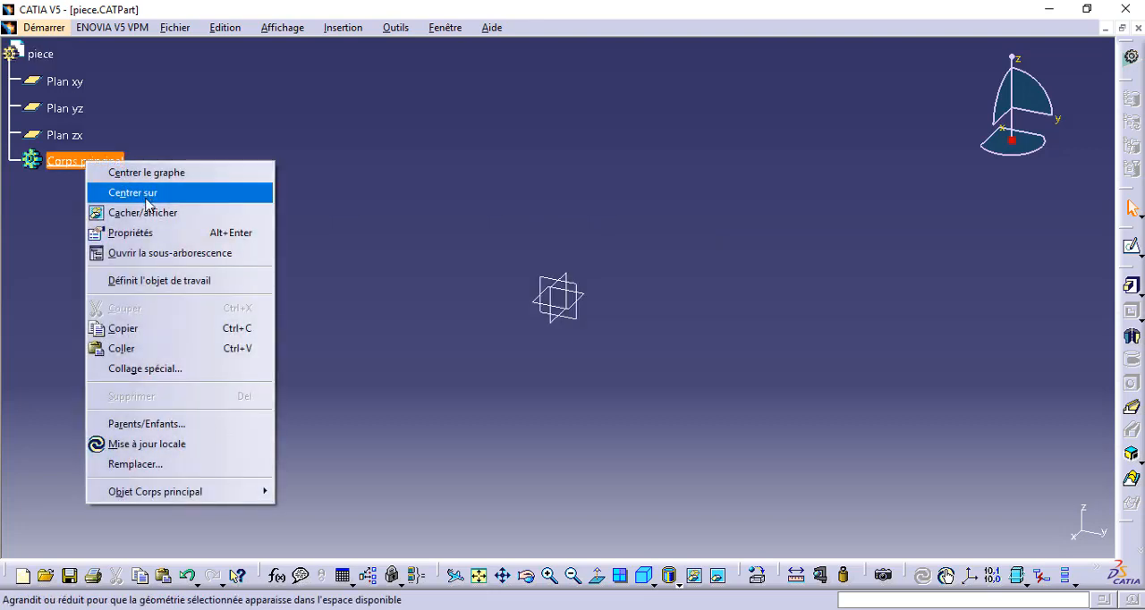
click(134, 251)
click(1079, 181)
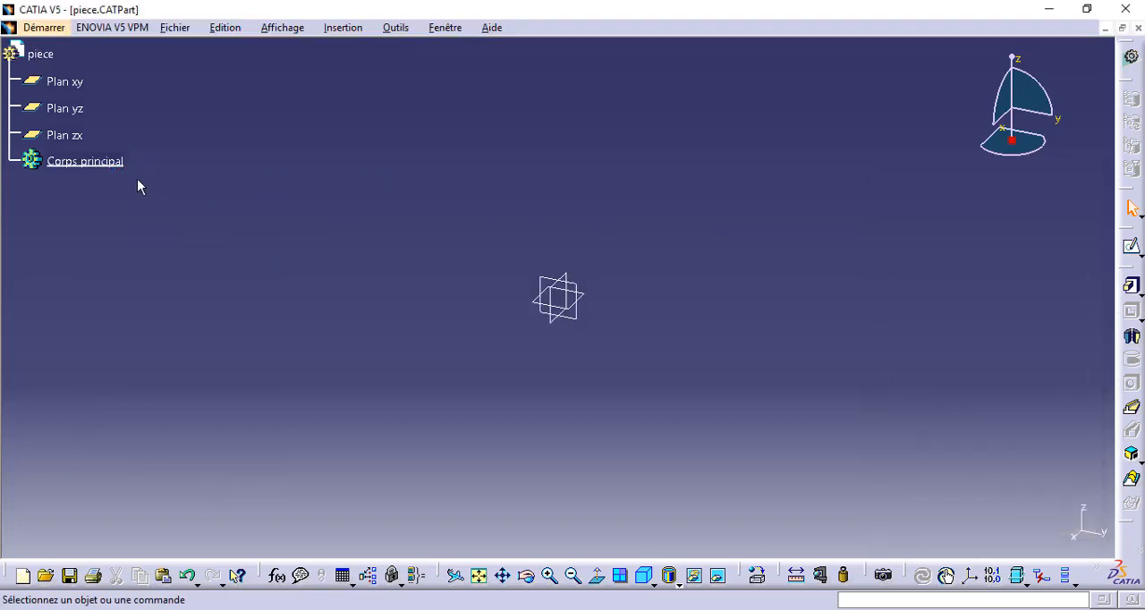
right_click(119, 167)
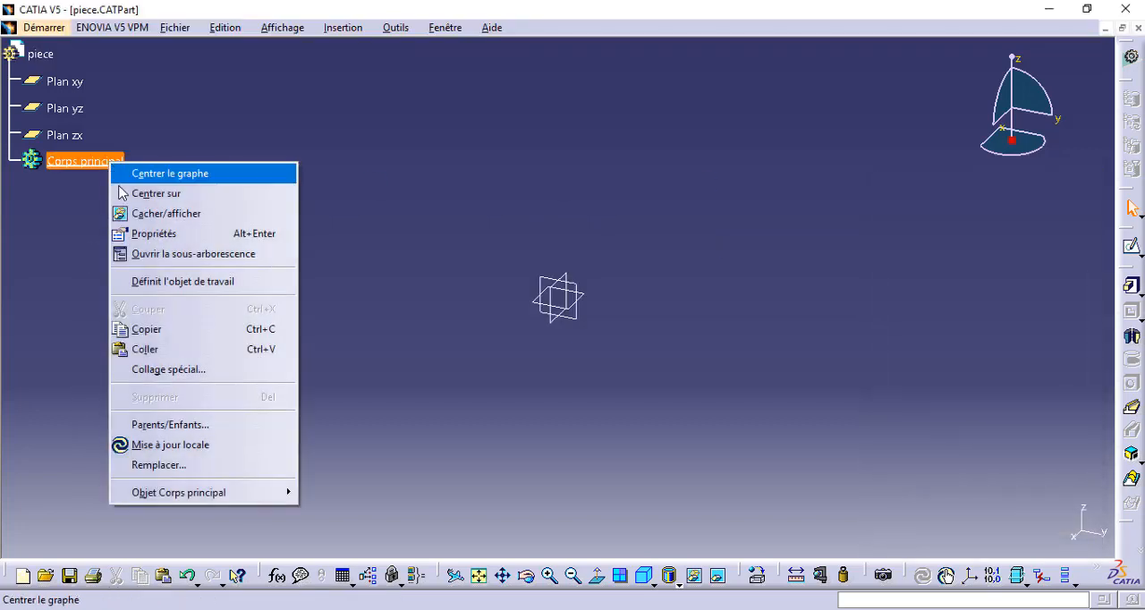
click(157, 235)
click(838, 123)
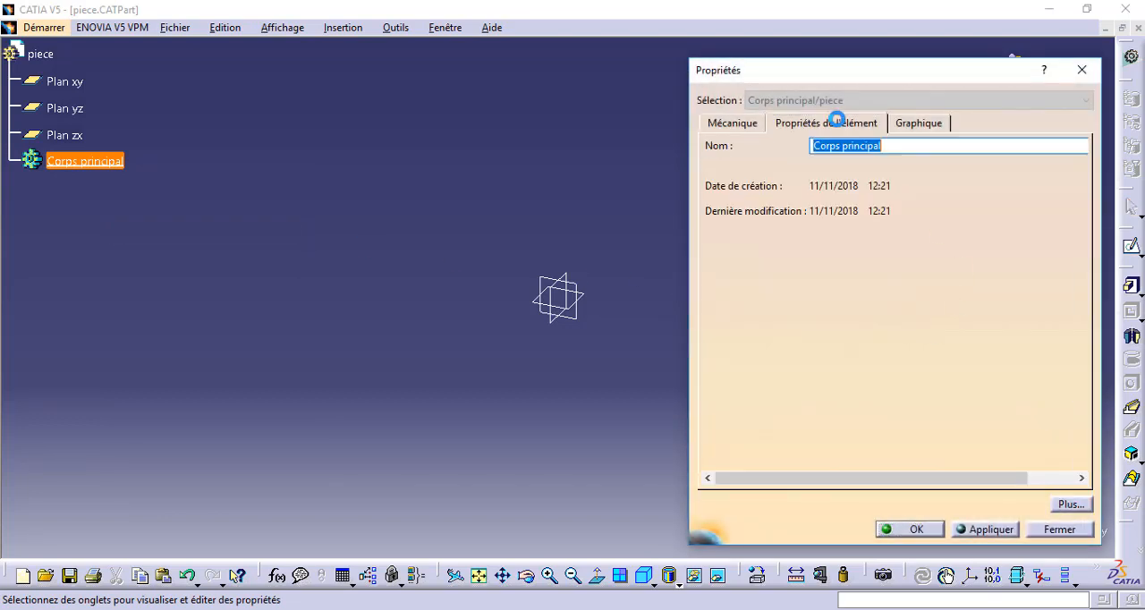
click(1082, 69)
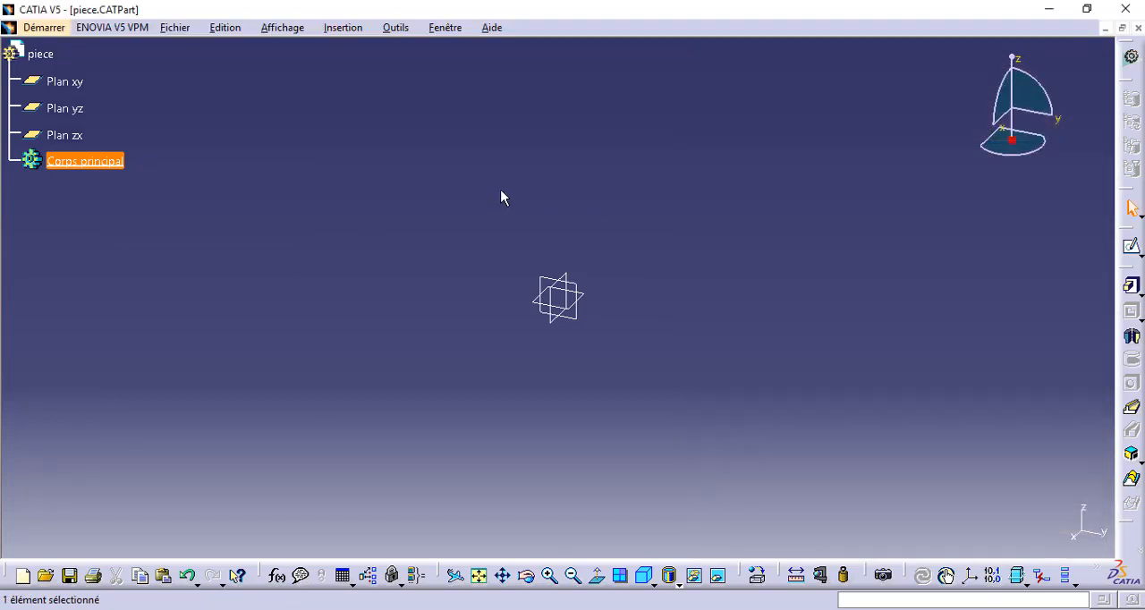
click(501, 194)
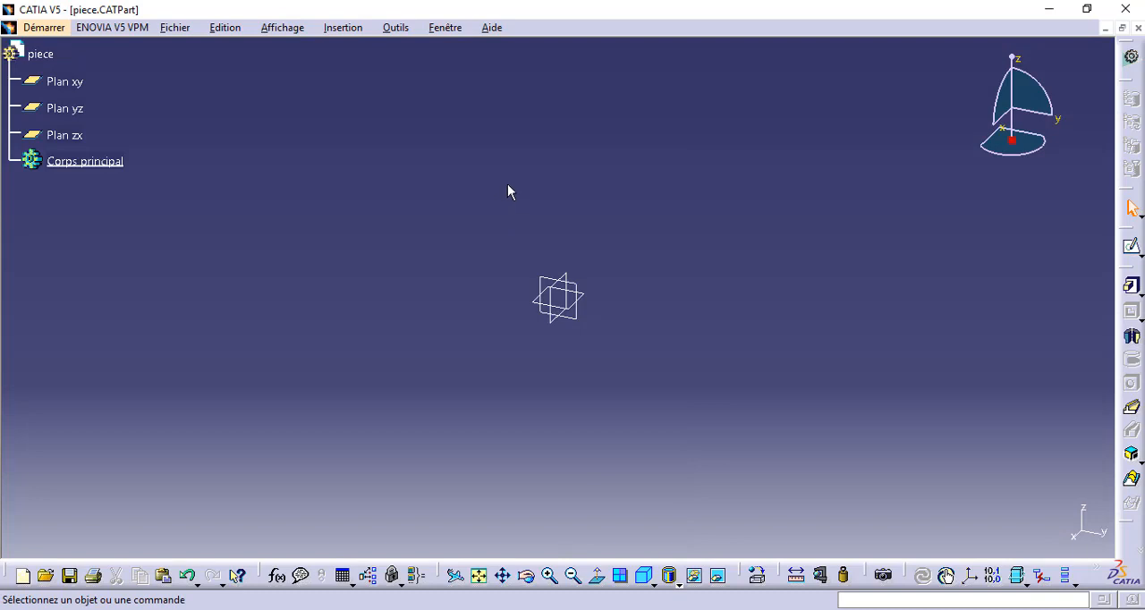
Highlight the xy, yz and zx reference planes one after another to identify each in the model.
click(583, 320)
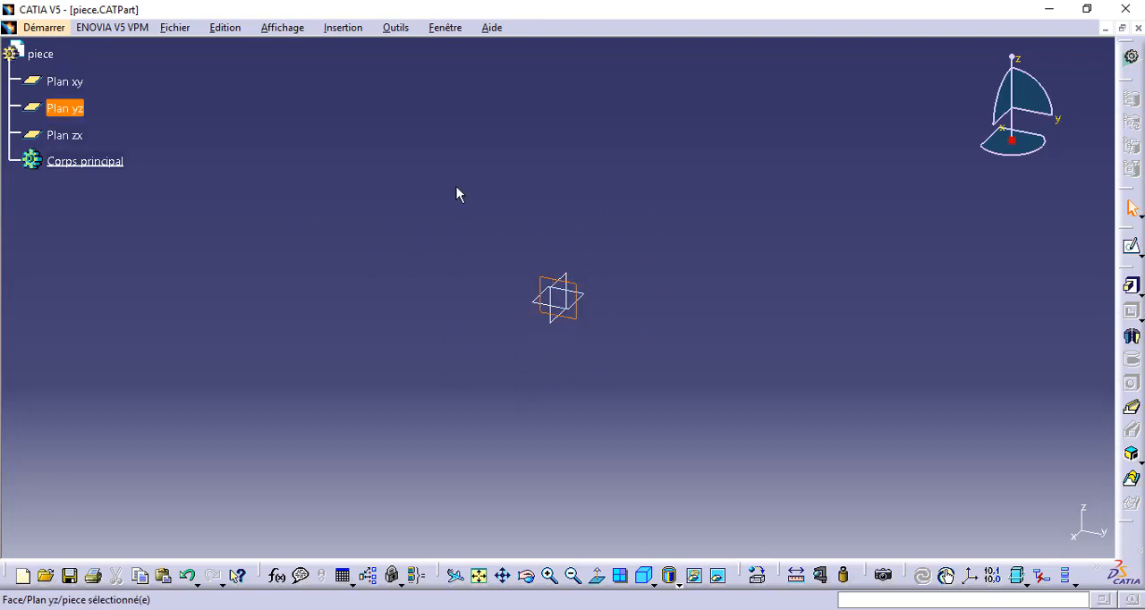
click(79, 83)
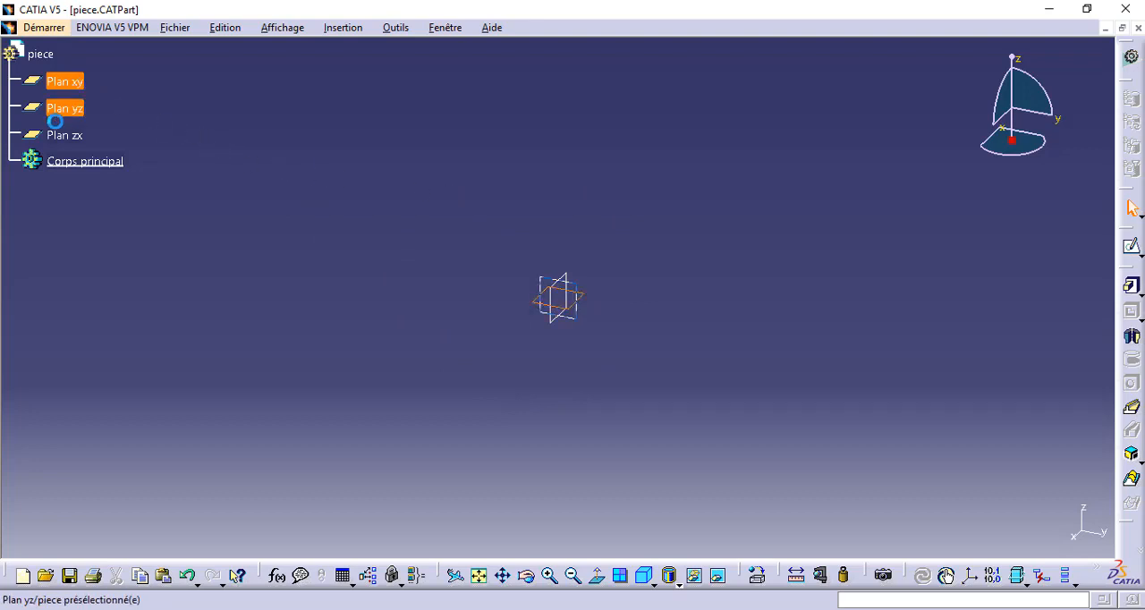
click(65, 141)
click(76, 109)
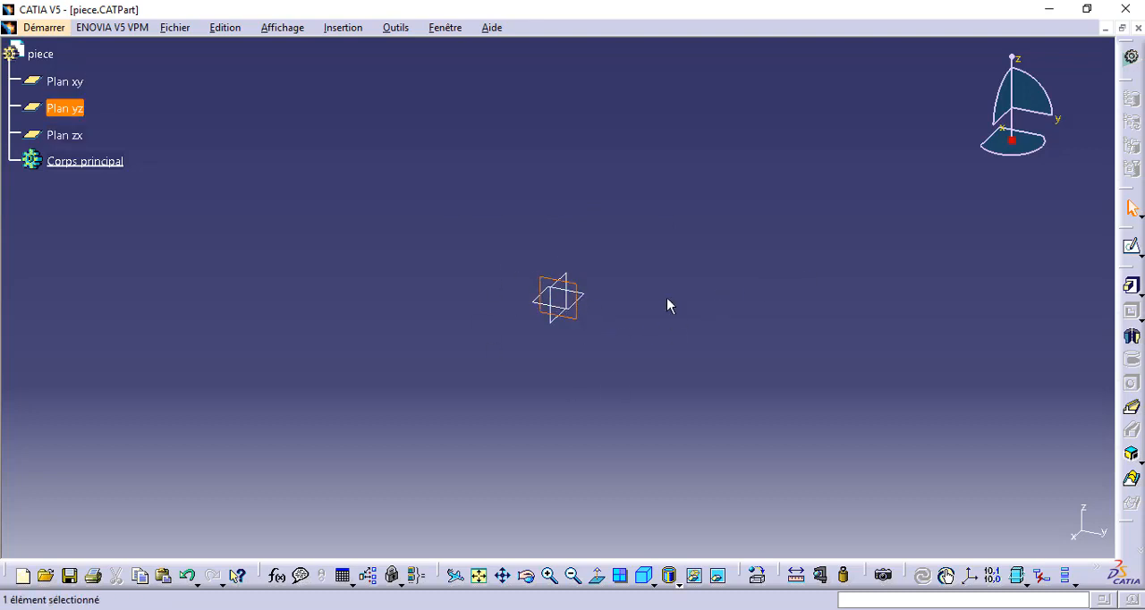
key(ctrl+z)
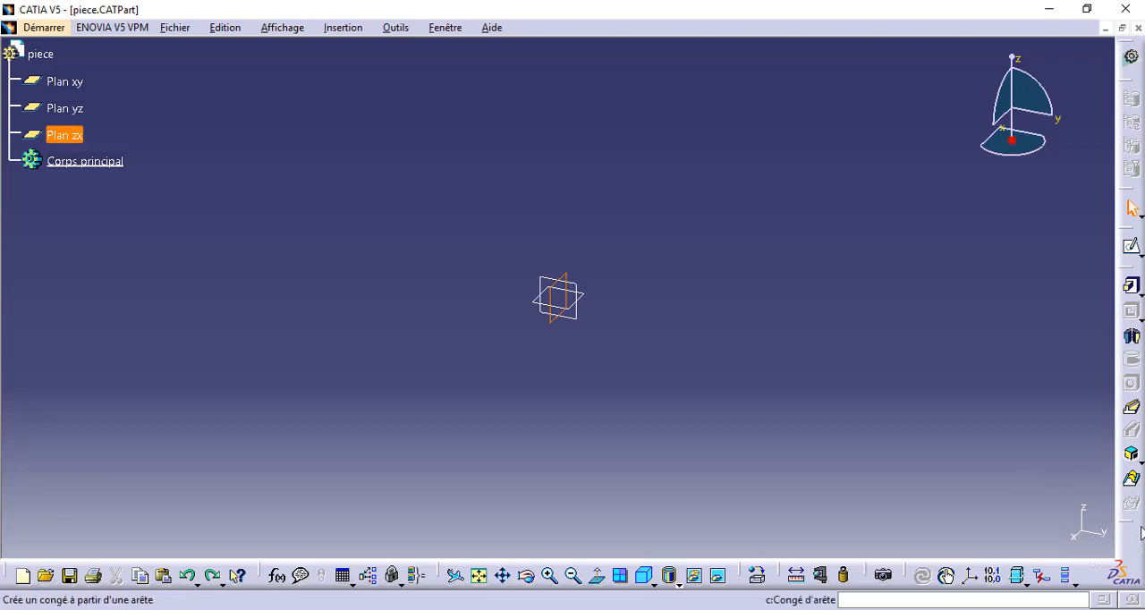
click(344, 28)
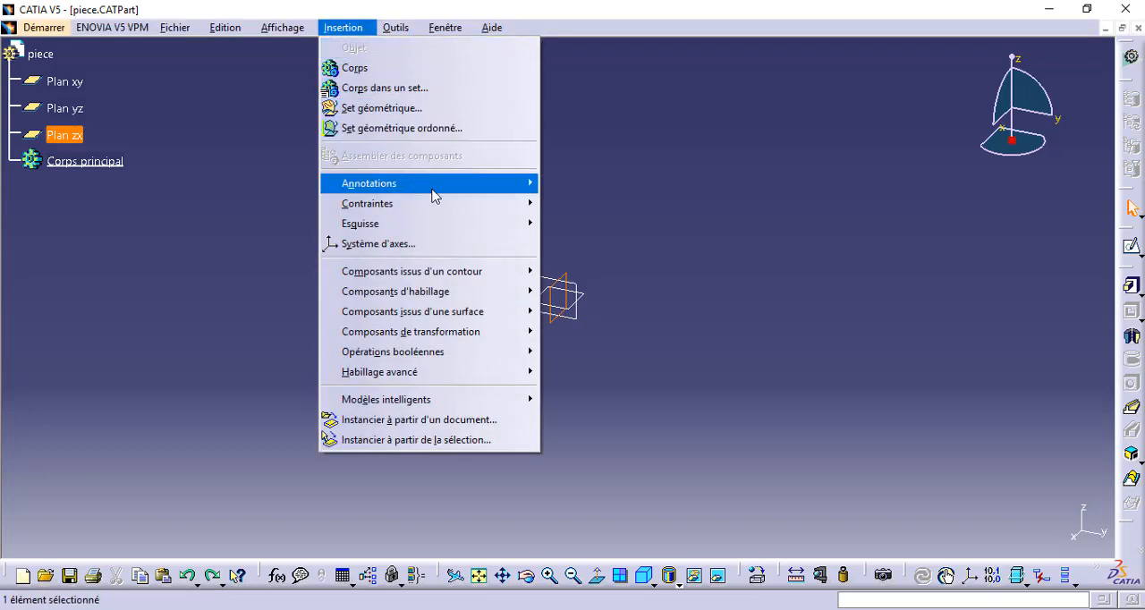
mouse_move(499, 187)
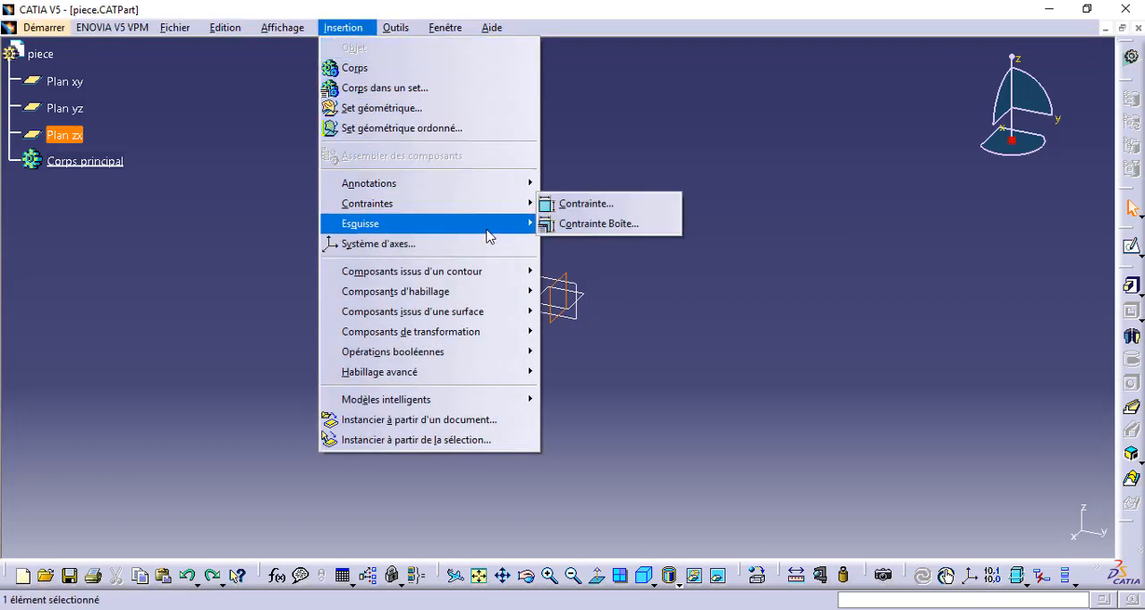
mouse_move(487, 230)
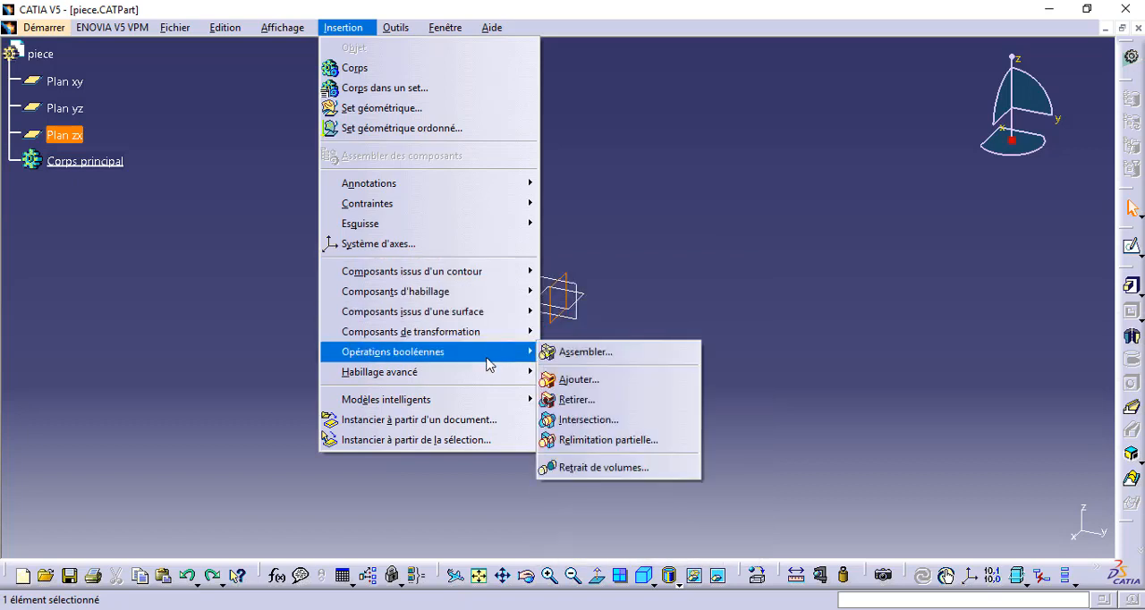
mouse_move(487, 375)
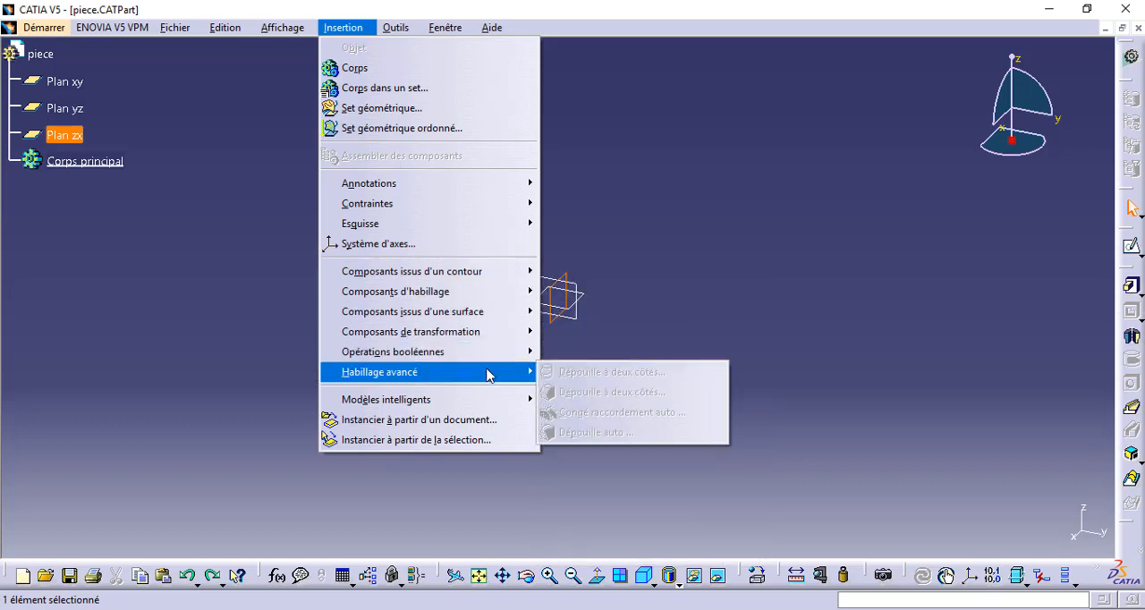
mouse_move(493, 339)
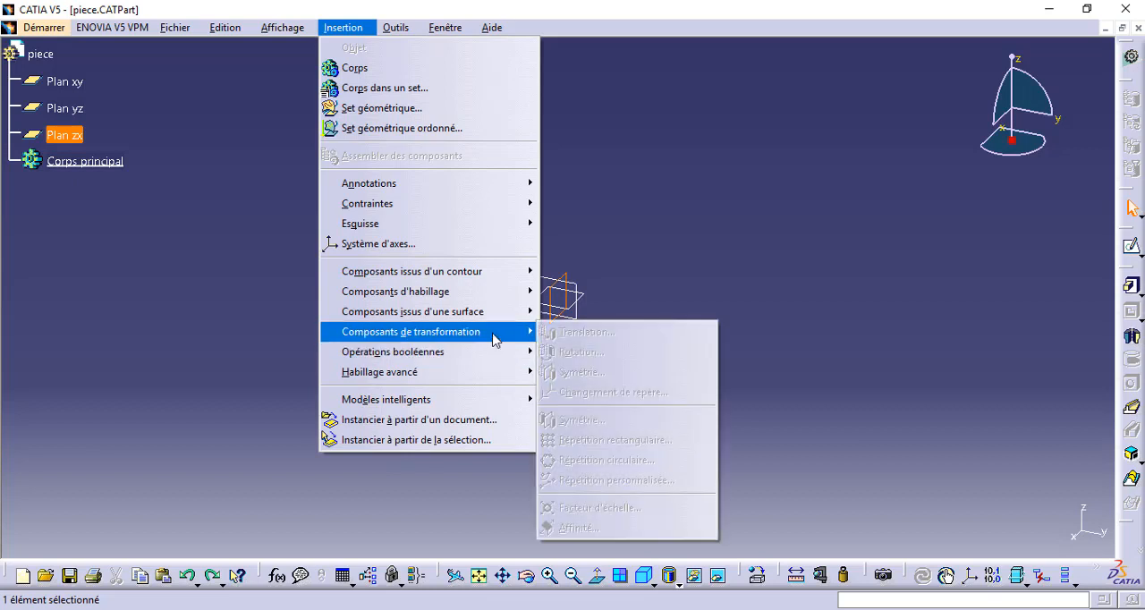
mouse_move(495, 321)
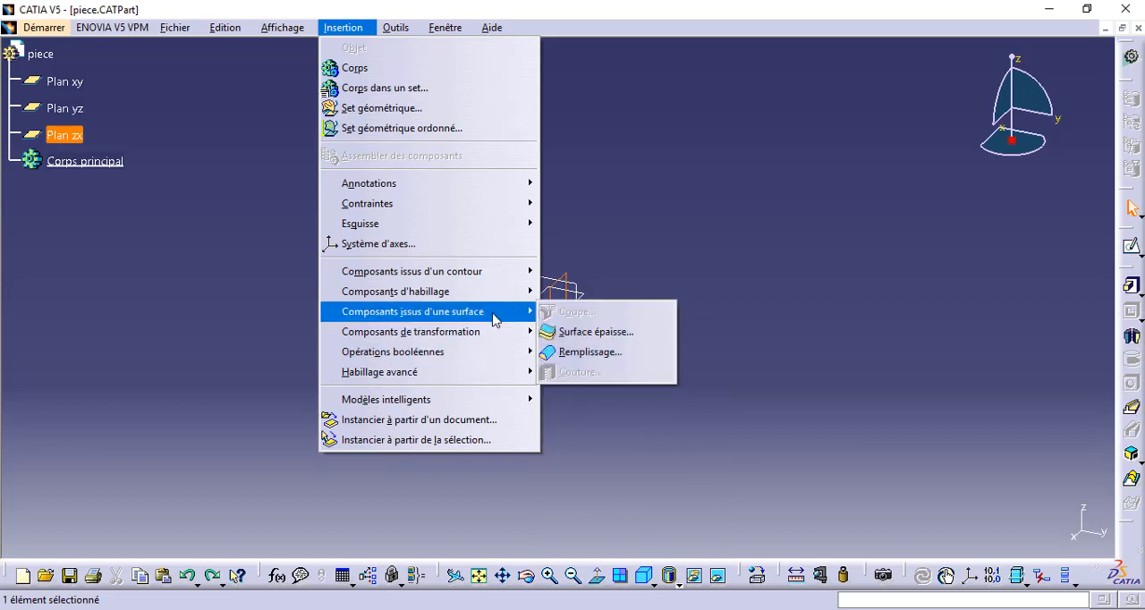
click(614, 212)
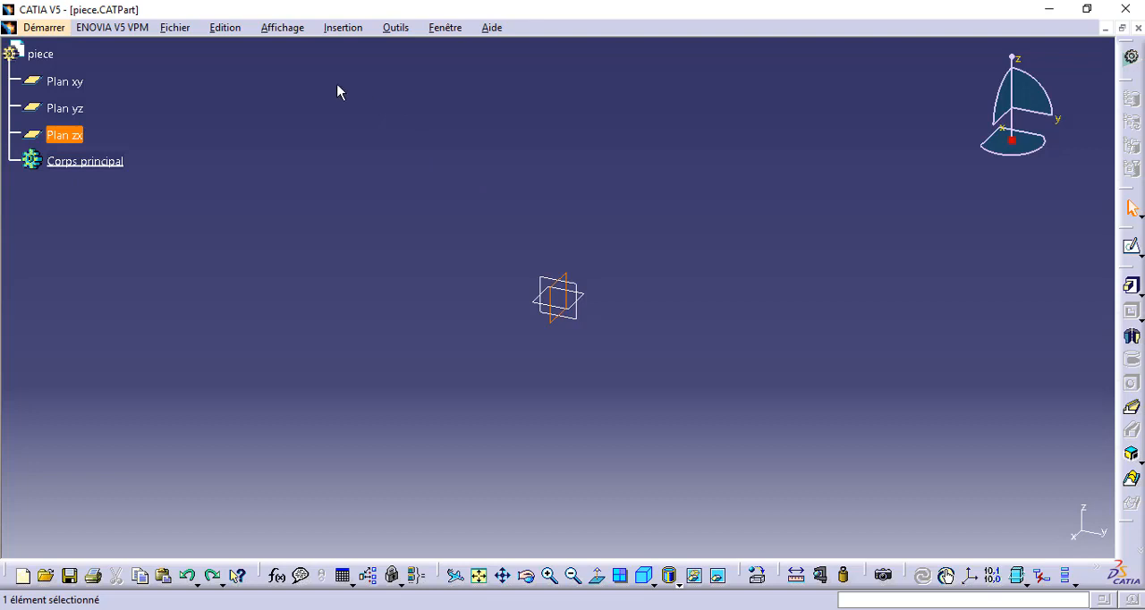
Switch to the Wireframe and Surface Design workbench for the open part.
click(51, 30)
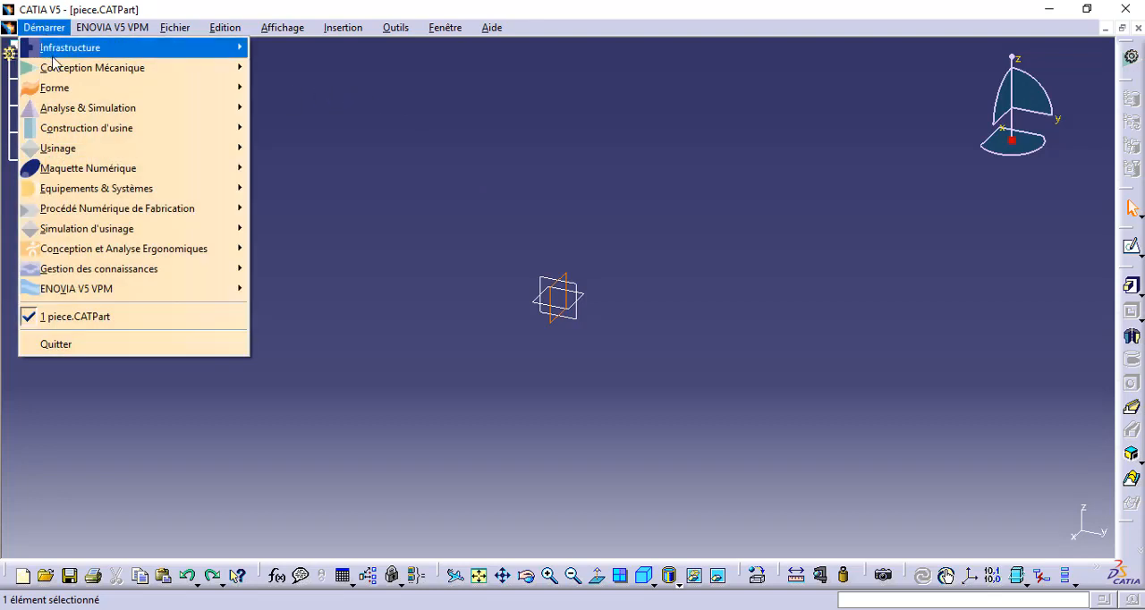
mouse_move(173, 68)
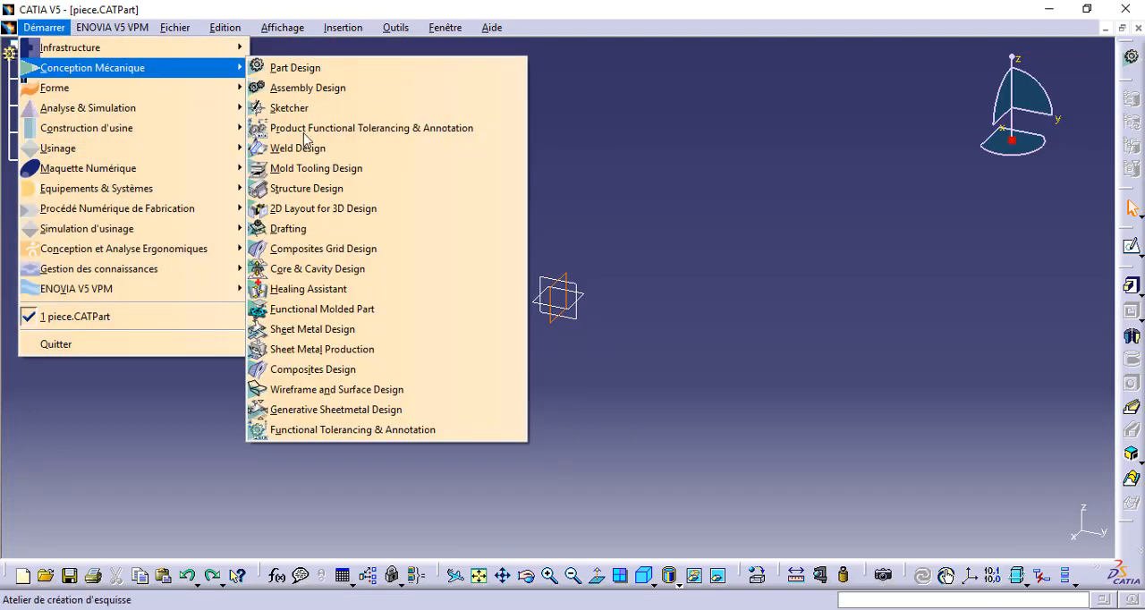
click(377, 394)
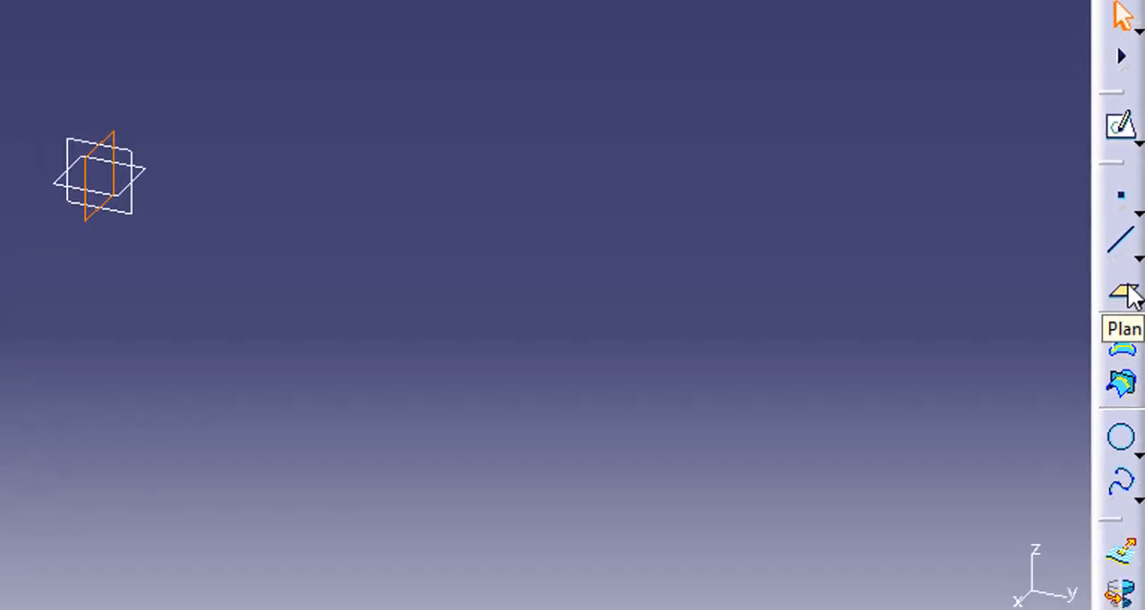
click(1123, 345)
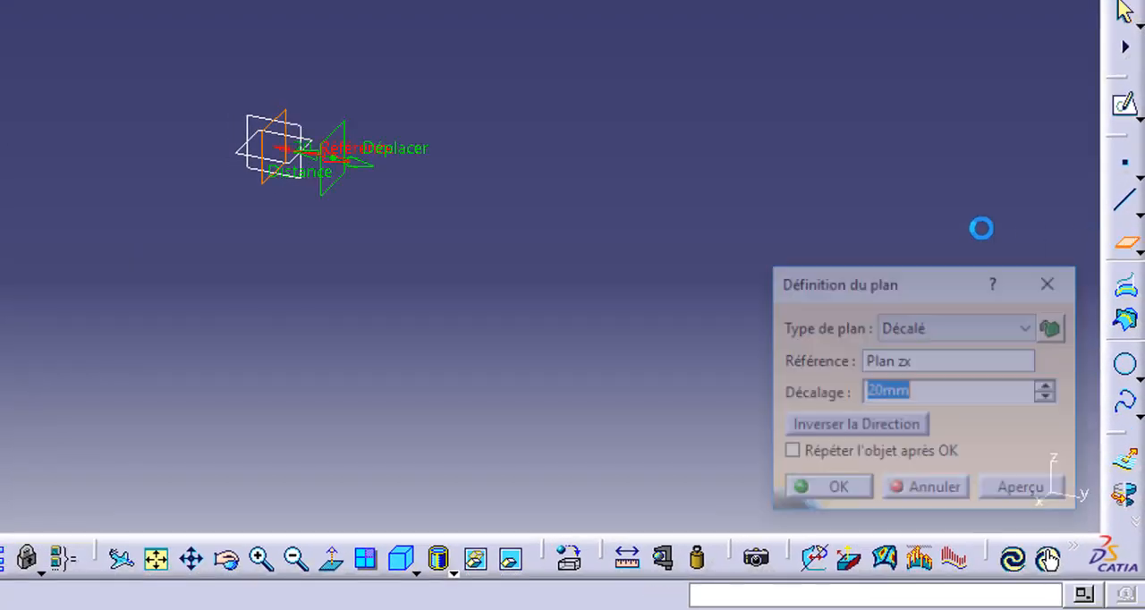
click(1006, 336)
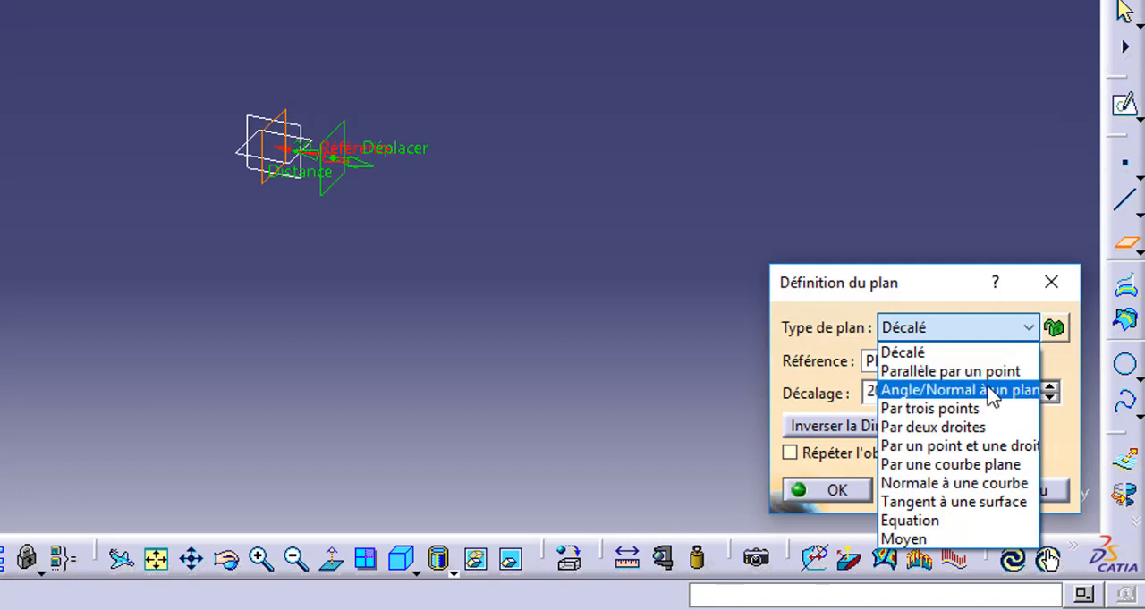
click(955, 339)
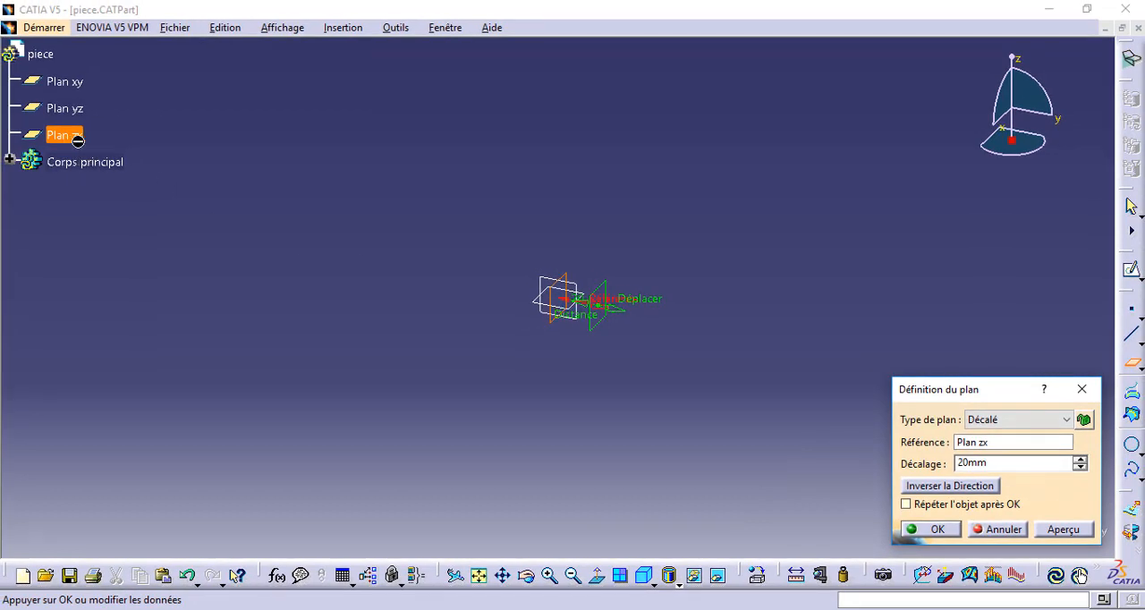
double_click(999, 462)
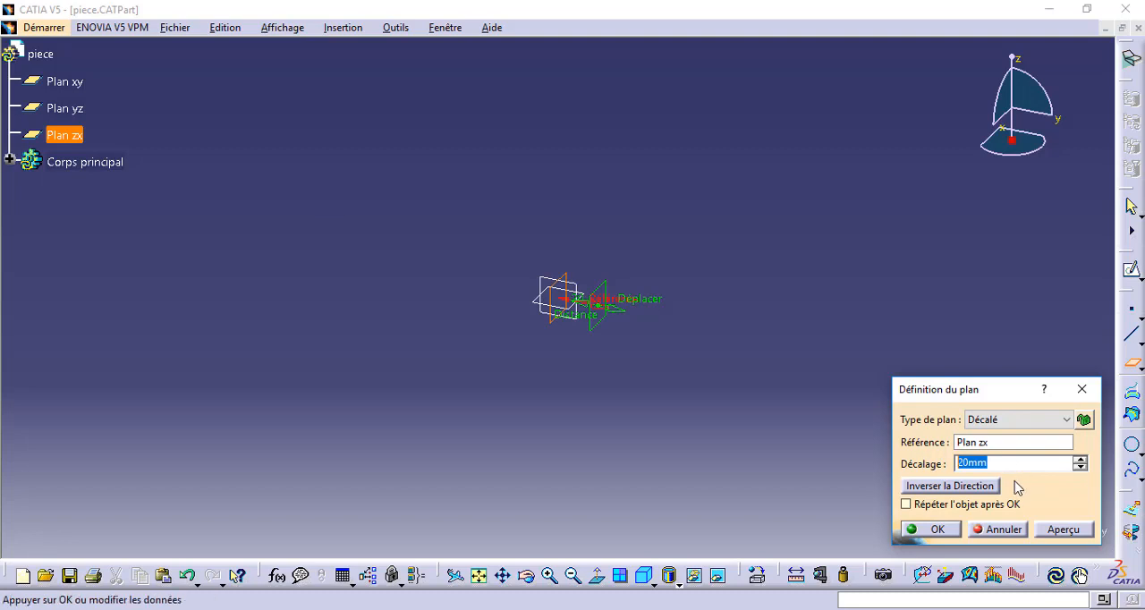
click(1063, 529)
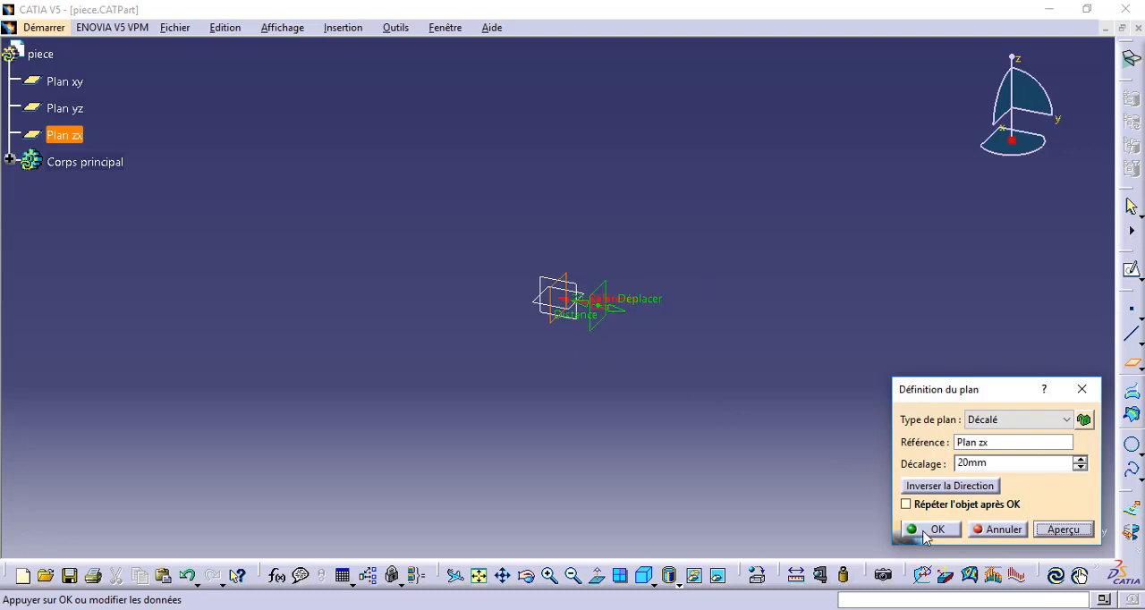
click(996, 534)
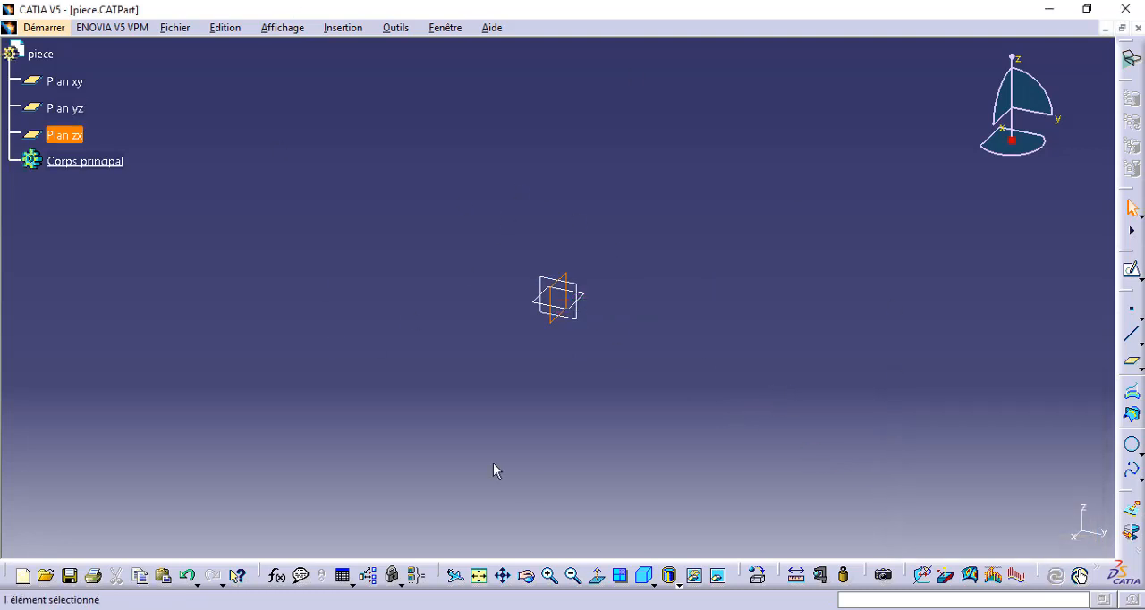
Switch to the Part Design workbench and open a new sketch on the yz plane.
click(56, 31)
mouse_move(197, 69)
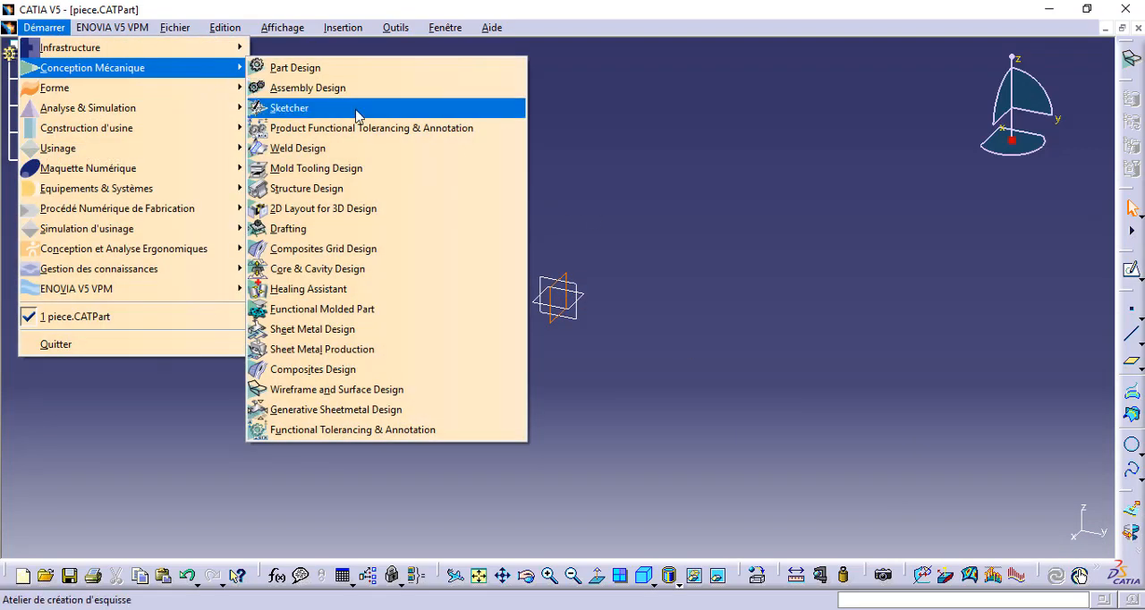
click(334, 68)
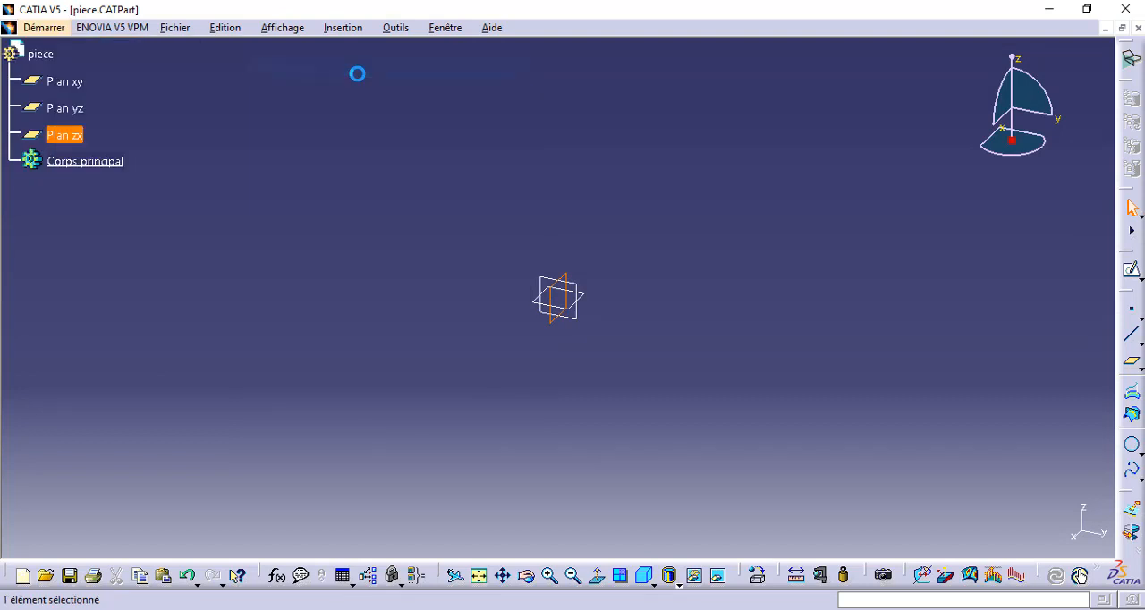
click(580, 310)
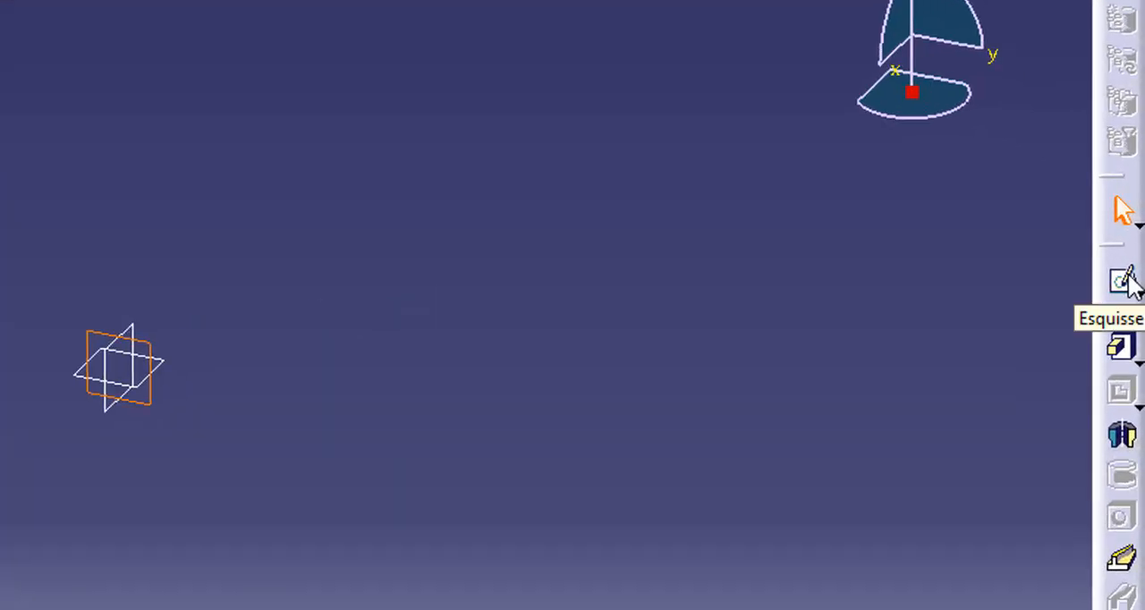
click(1123, 282)
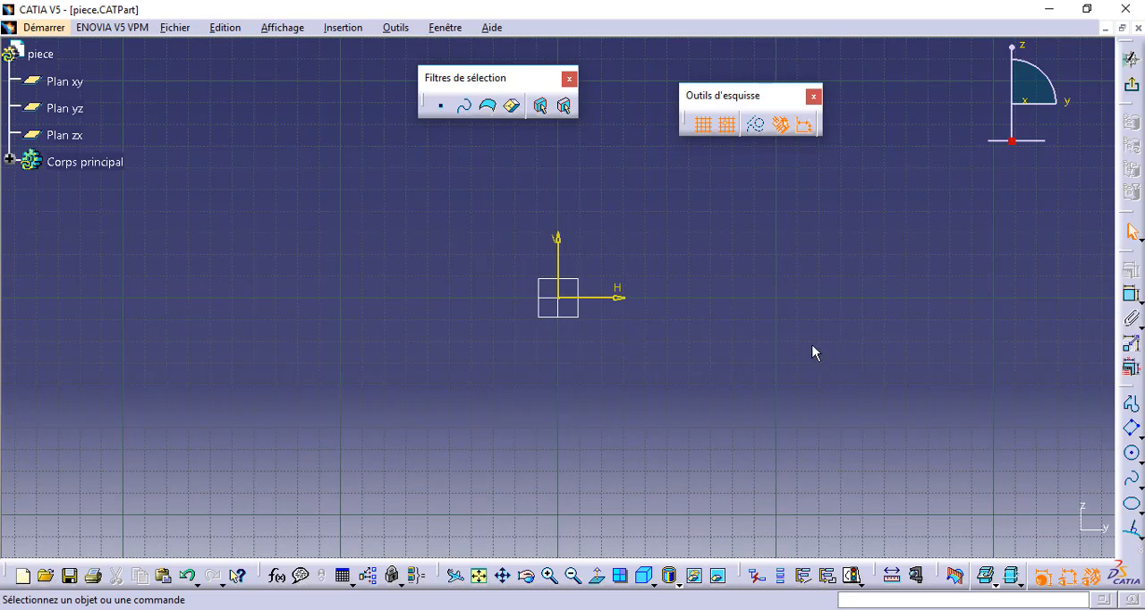
Spread apart the floating sketch tools and selection filters, and try the grid display and point snapping off and on again.
drag(745, 100, 273, 95)
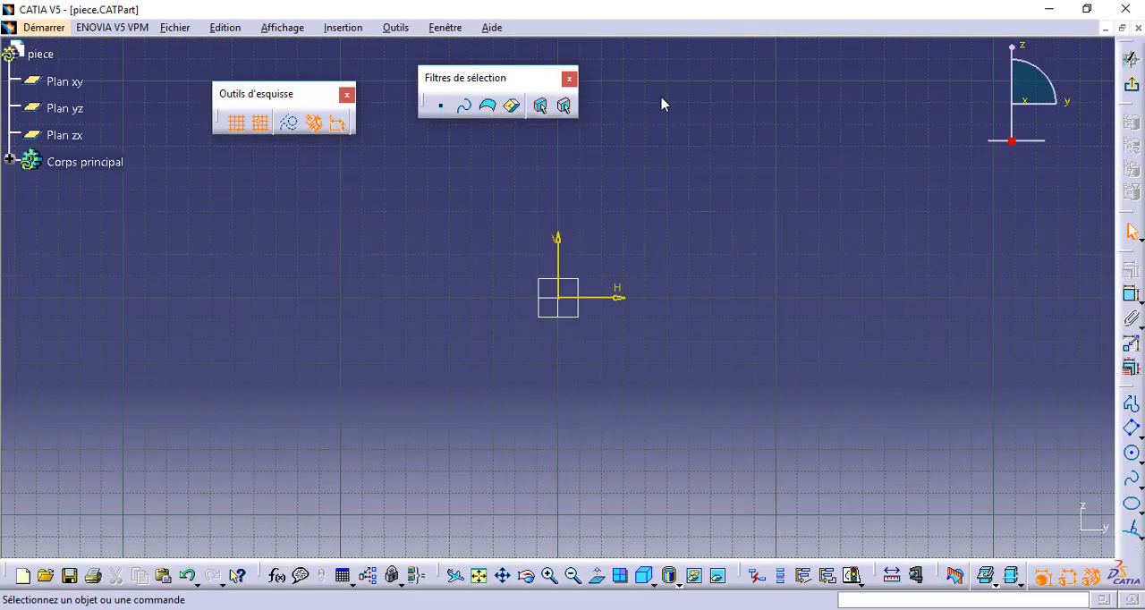
drag(663, 104, 662, 105)
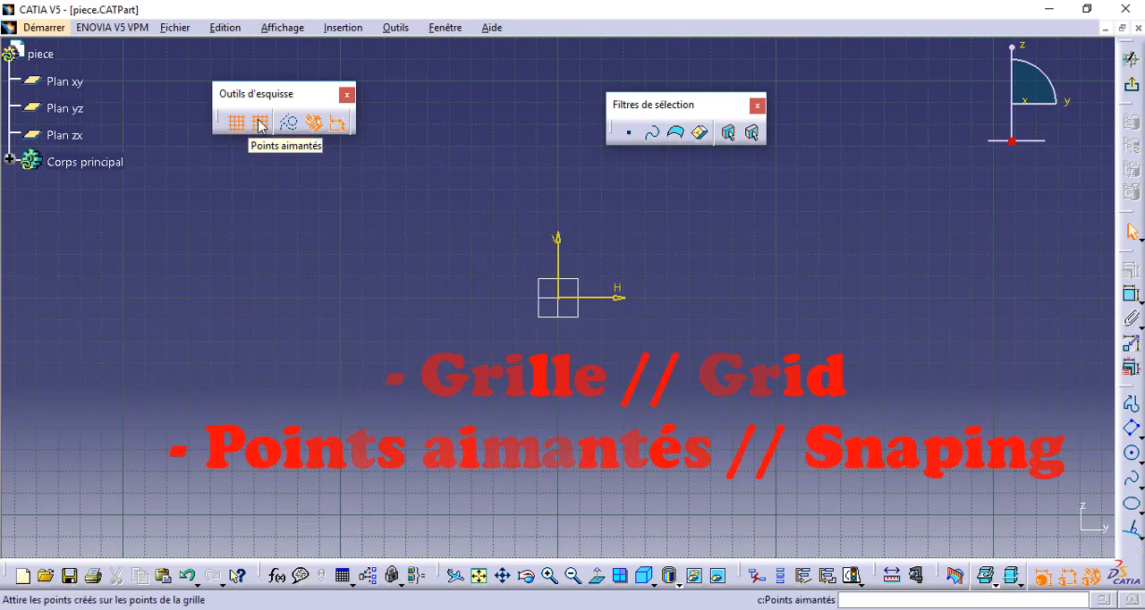
click(237, 122)
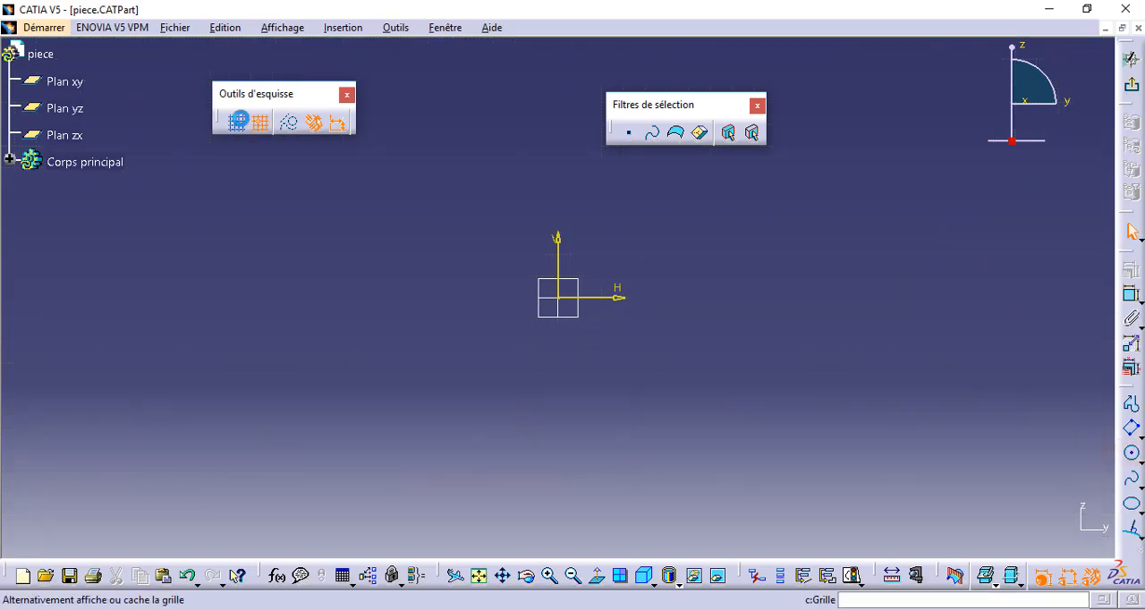
click(238, 122)
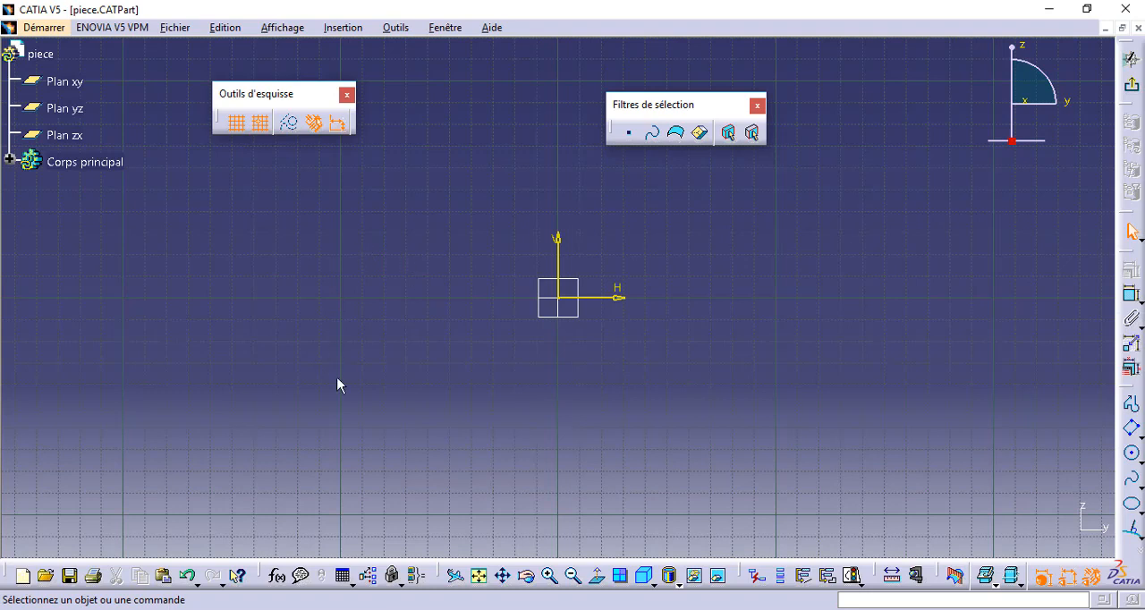
click(261, 123)
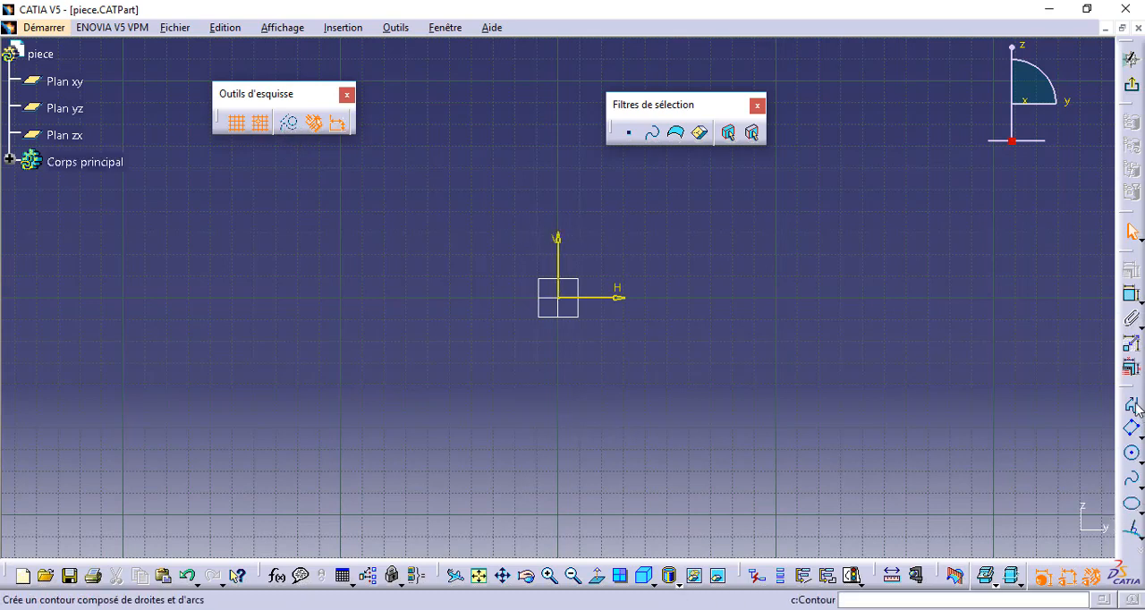
Undock the profile tools and draw a snapped line from H -150 mm, V 20 mm to H -40 mm, V 40 mm, trying the grid off.
mouse_move(1124, 389)
mouse_down()
mouse_move(1058, 337)
mouse_move(1054, 193)
mouse_up()
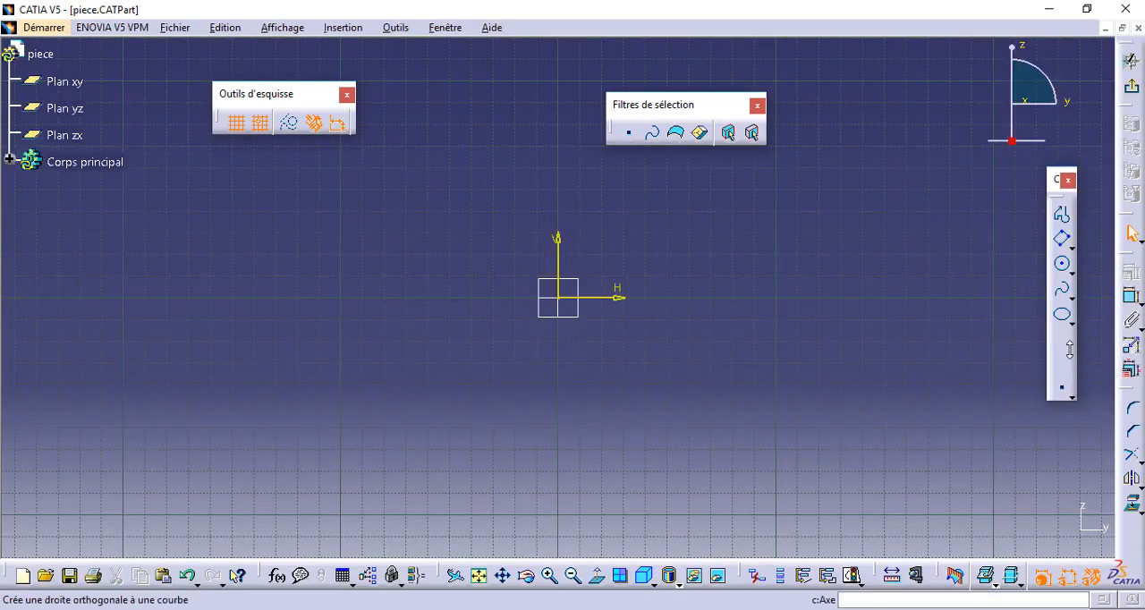
click(1070, 347)
click(1034, 360)
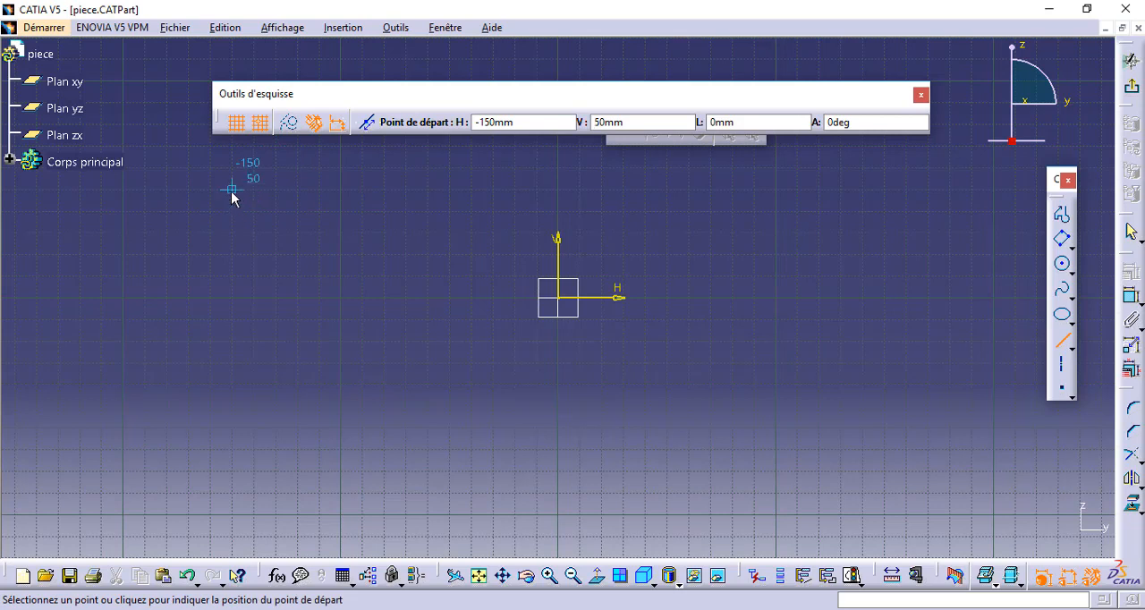
click(259, 123)
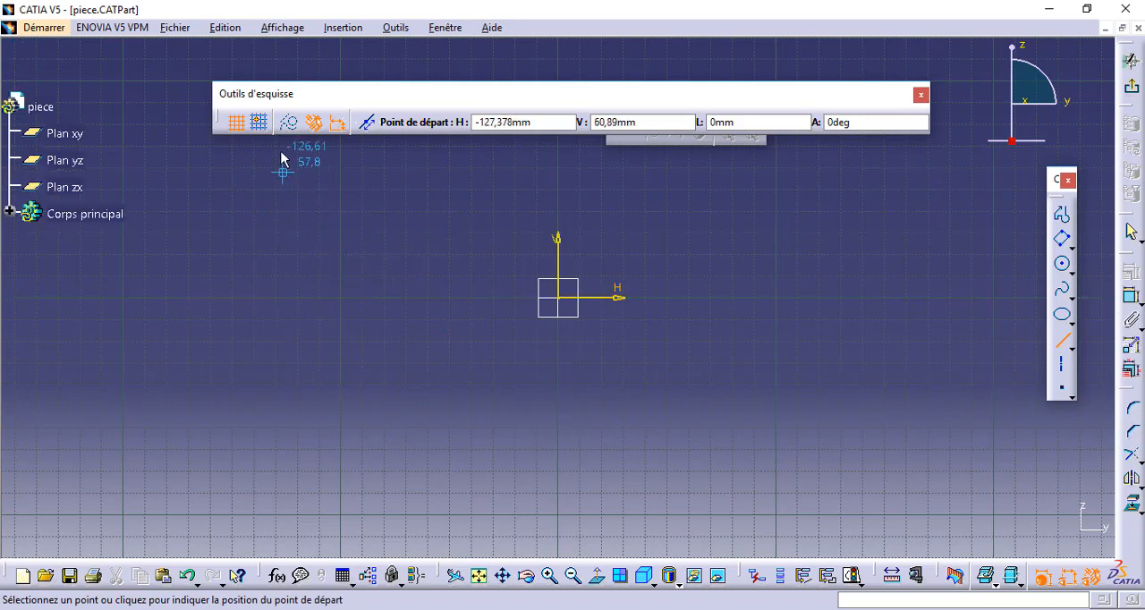
click(259, 123)
click(231, 255)
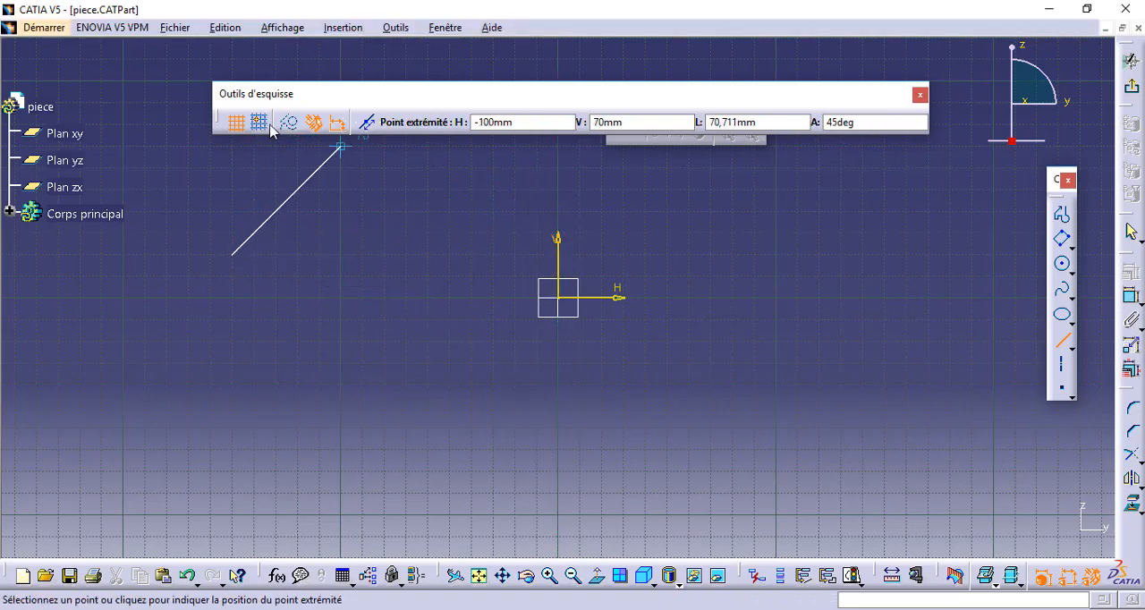
click(236, 124)
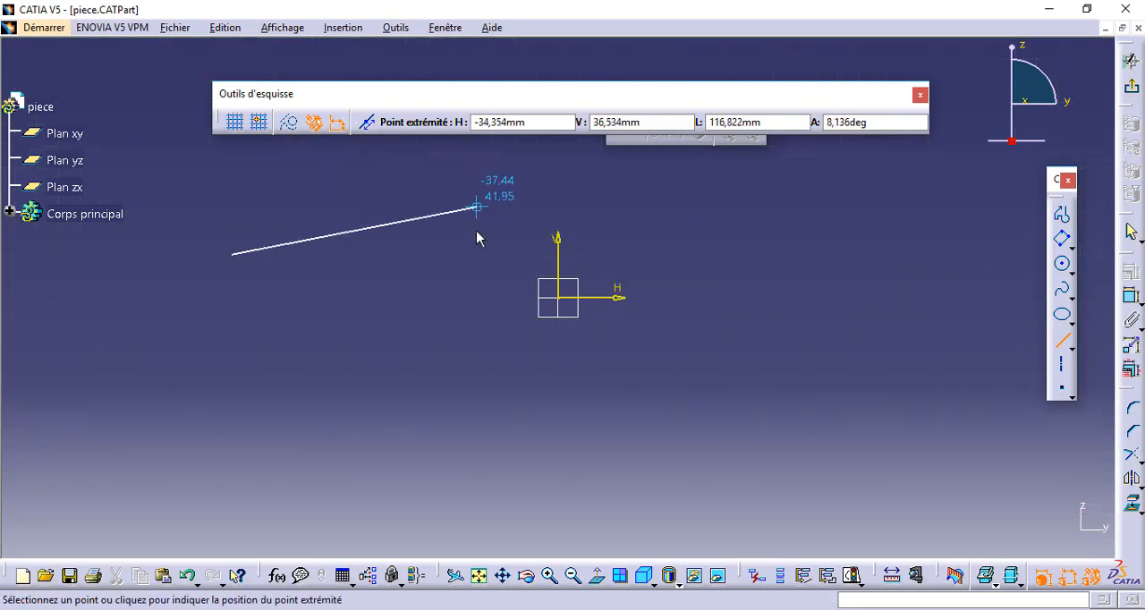
click(261, 123)
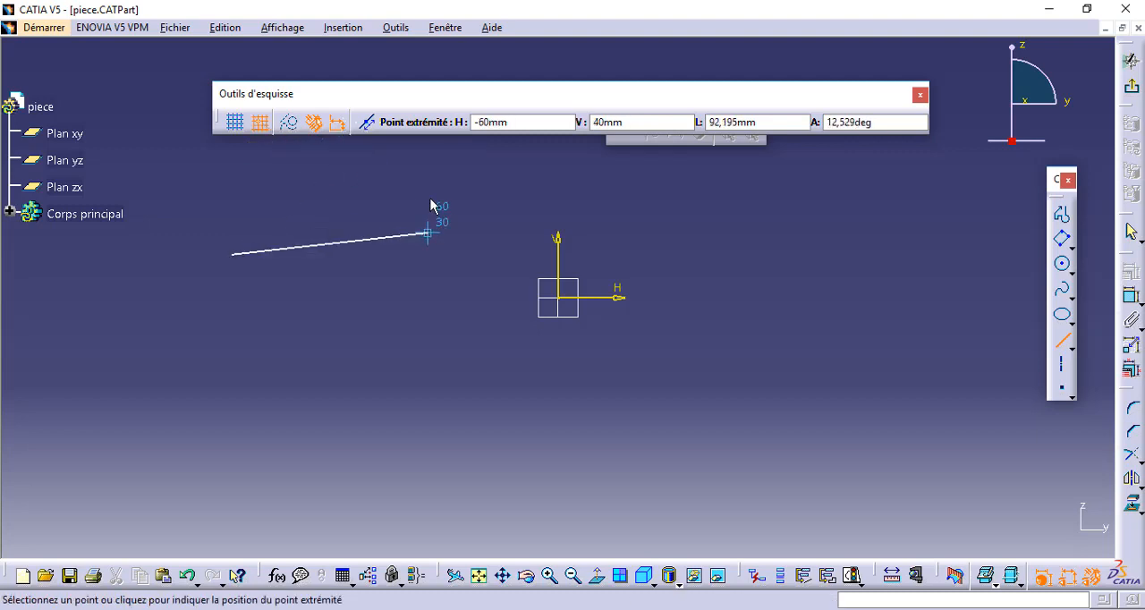
click(480, 213)
click(237, 125)
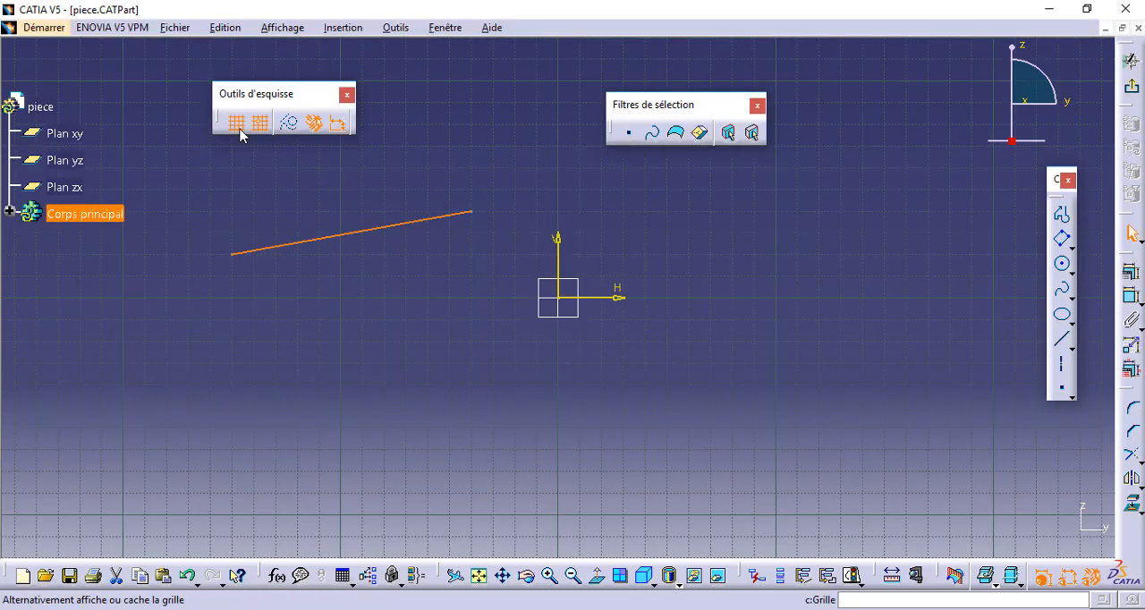
Switch the new line to construction geometry and back to standard, and clear the selection.
click(288, 122)
click(298, 126)
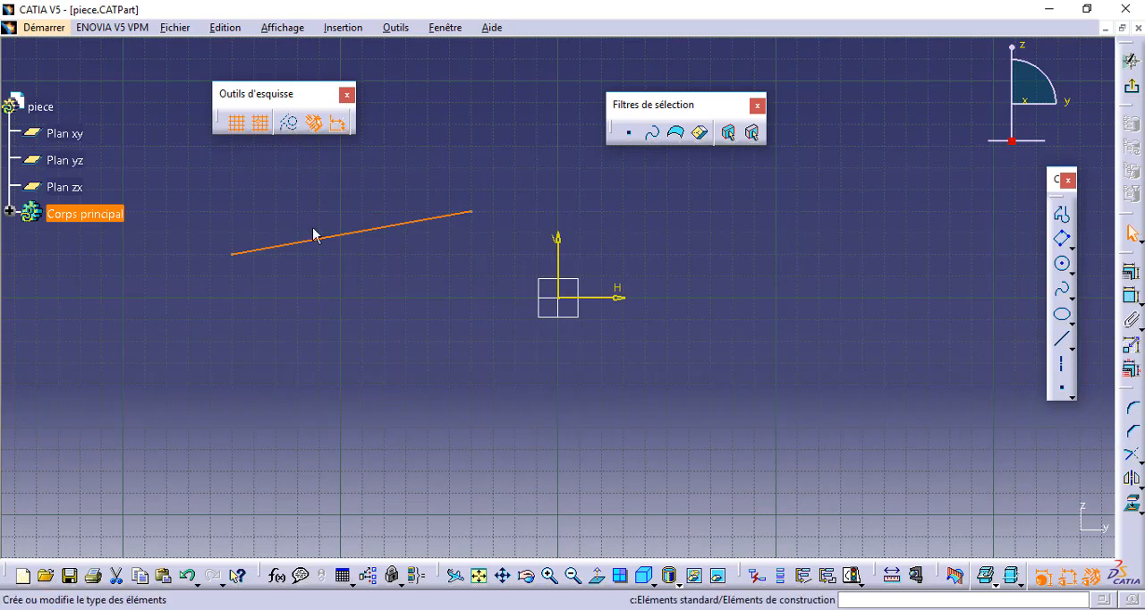
click(434, 277)
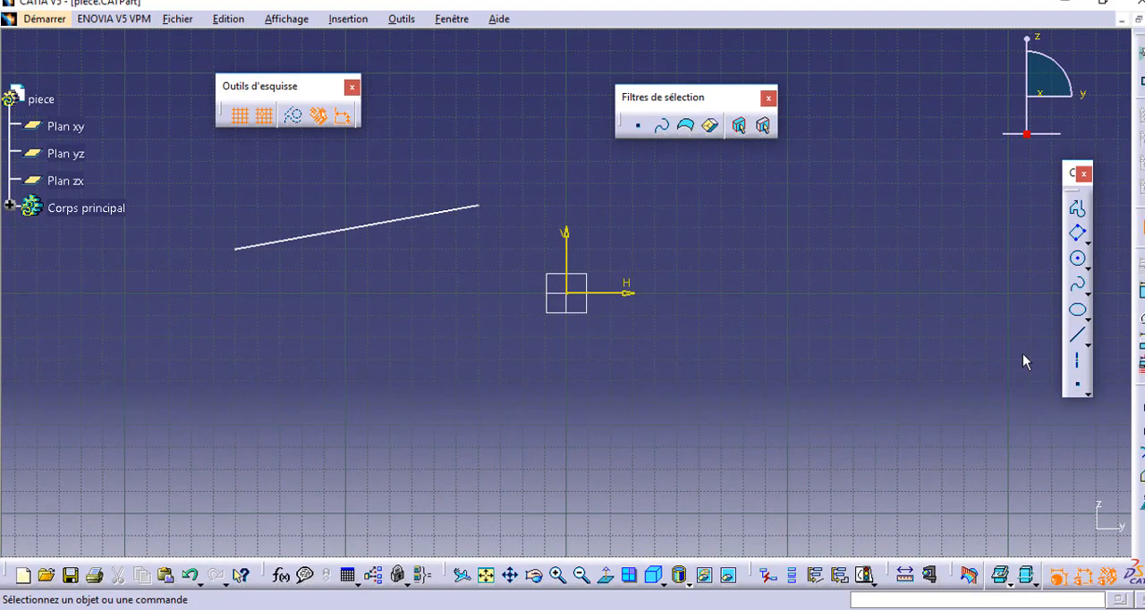
Draw a slightly sloping line about 140 mm long below the origin, starting at about H -120 mm, V -80 mm.
click(1062, 342)
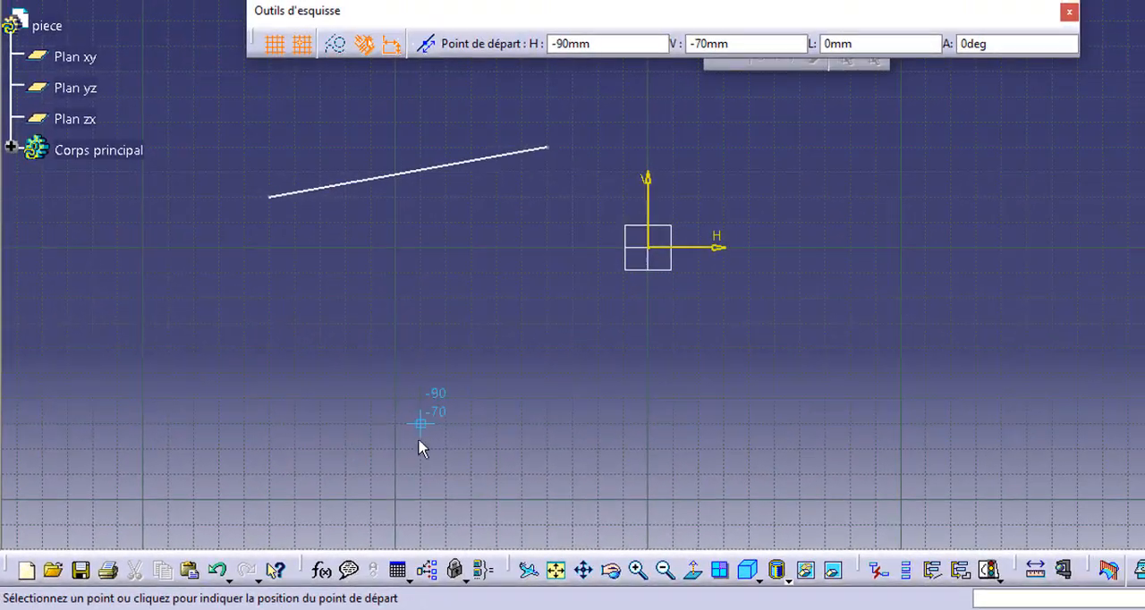
click(345, 449)
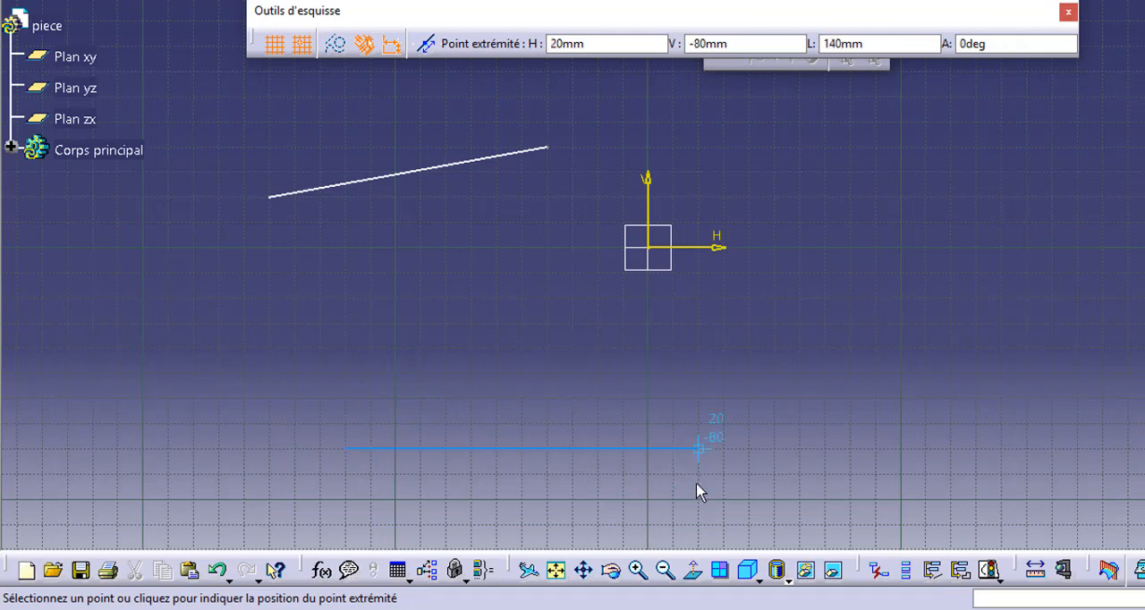
click(690, 489)
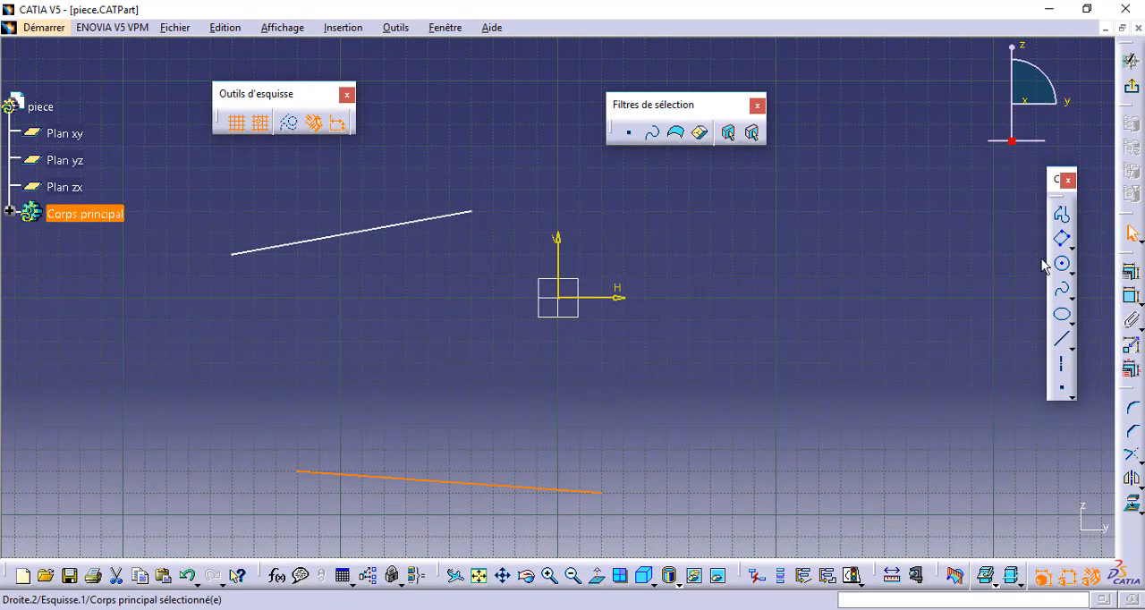
Draw a circle centred at H 70 mm, V -30 mm with a radius of about 50 mm.
click(1063, 266)
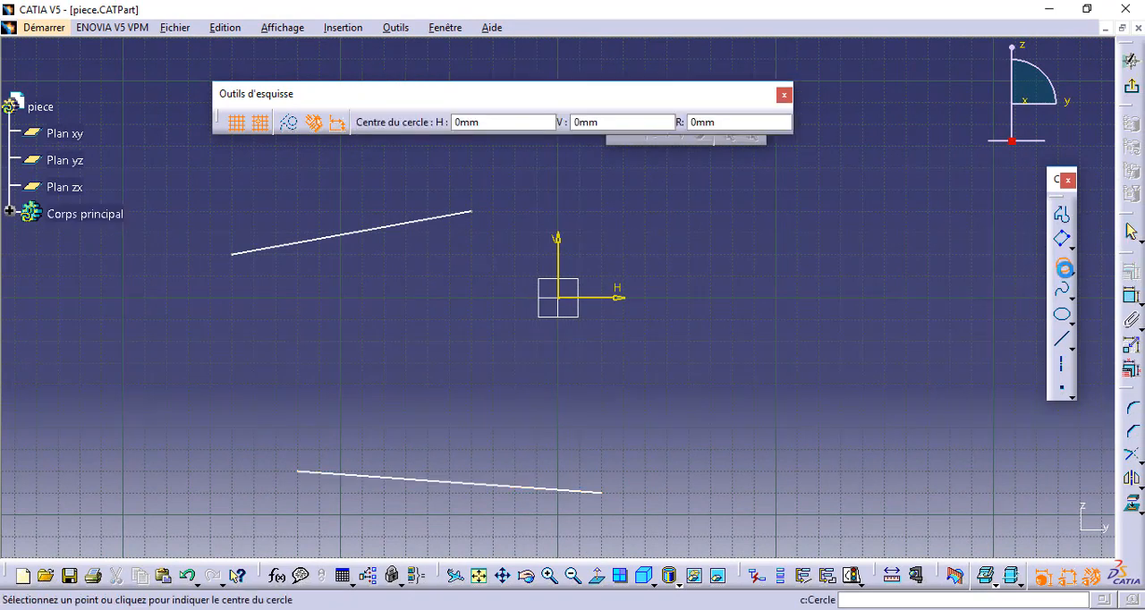
click(711, 363)
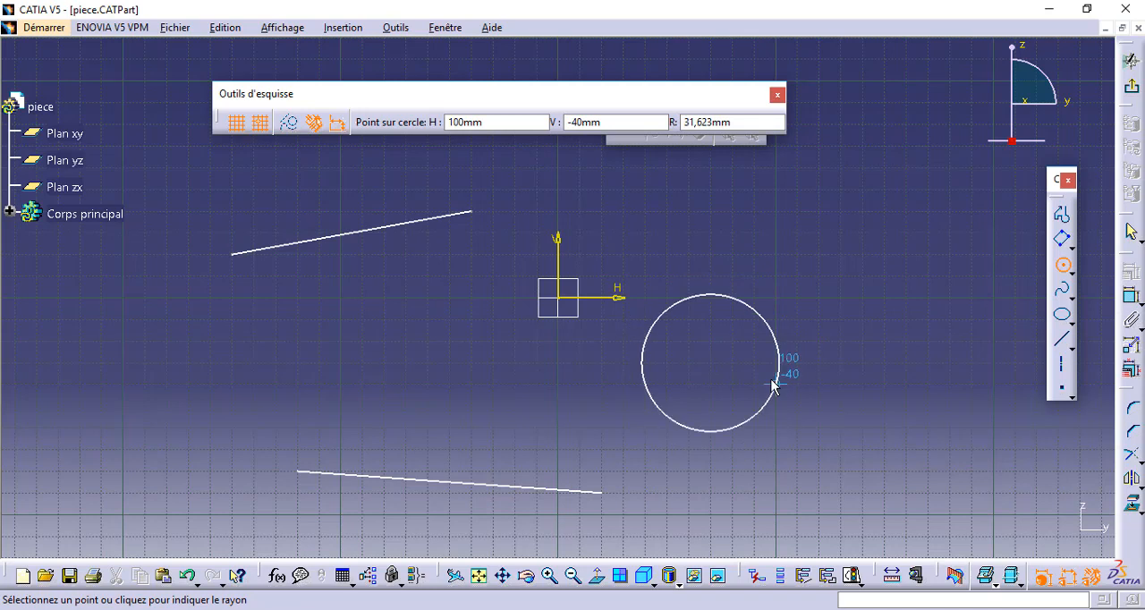
click(797, 307)
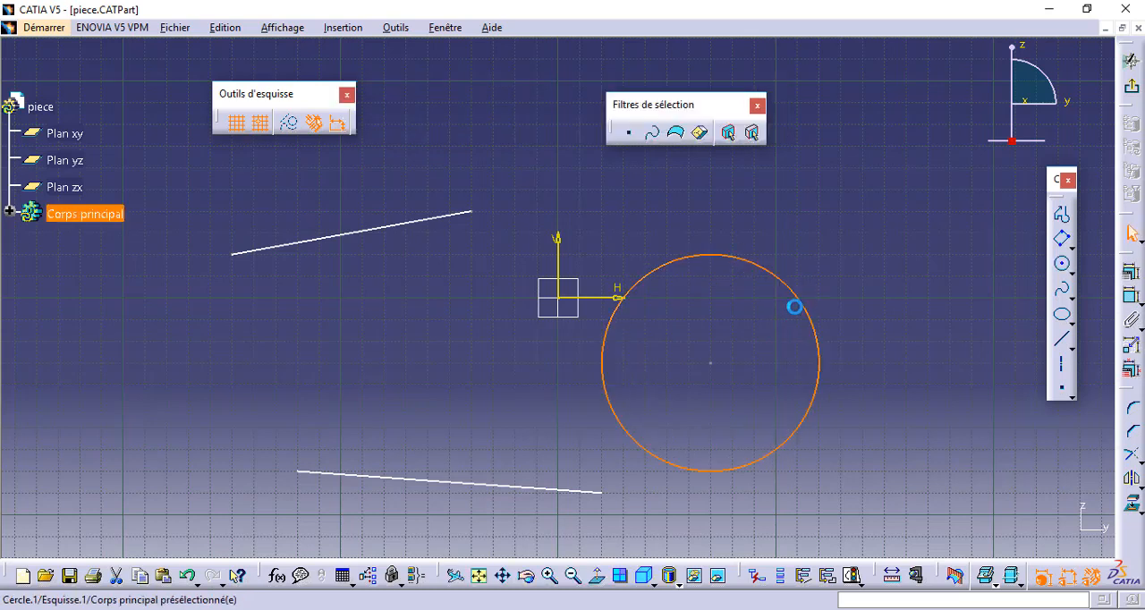
click(743, 307)
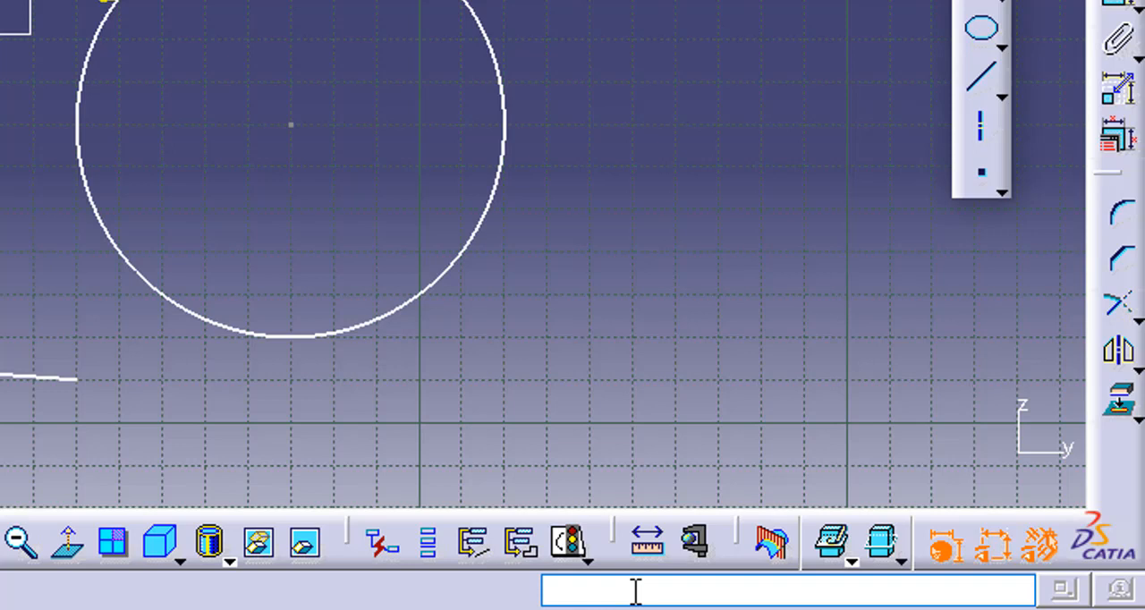
Launch the line tool with the command "c:droite" and draw a line about 82 mm long ending at H -90 mm, V -30 mm.
click(636, 593)
text(c:)
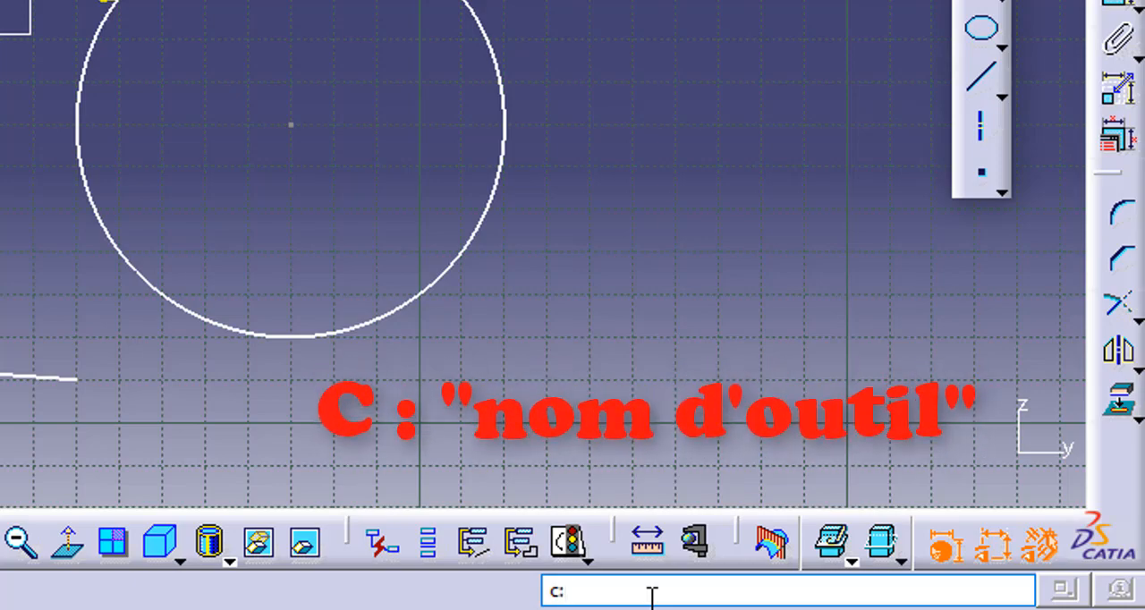
text(droi)
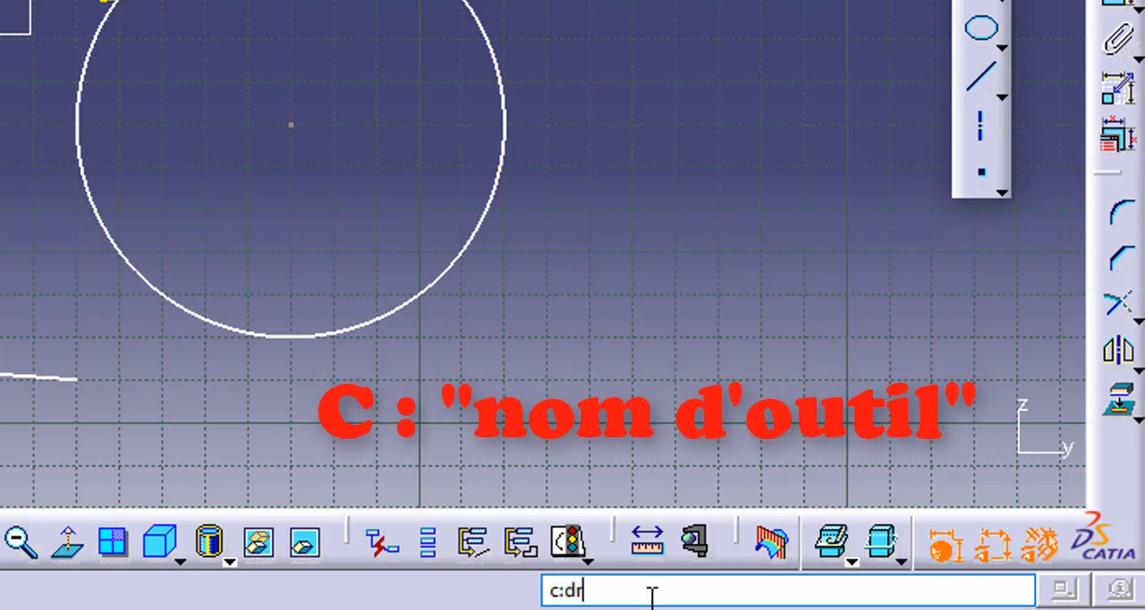
text(te)
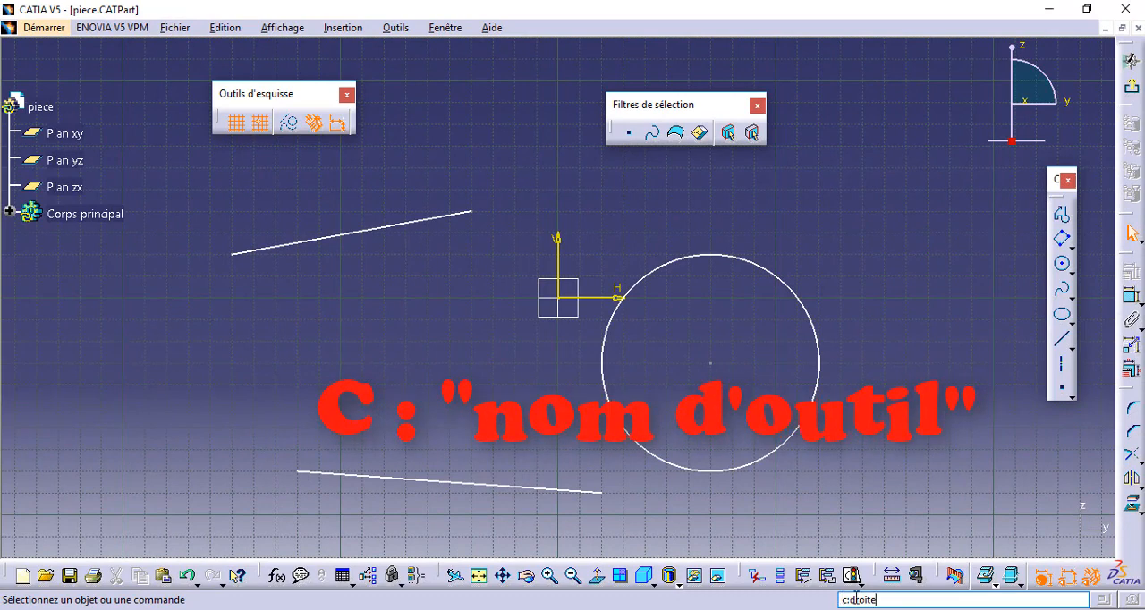
key(Return)
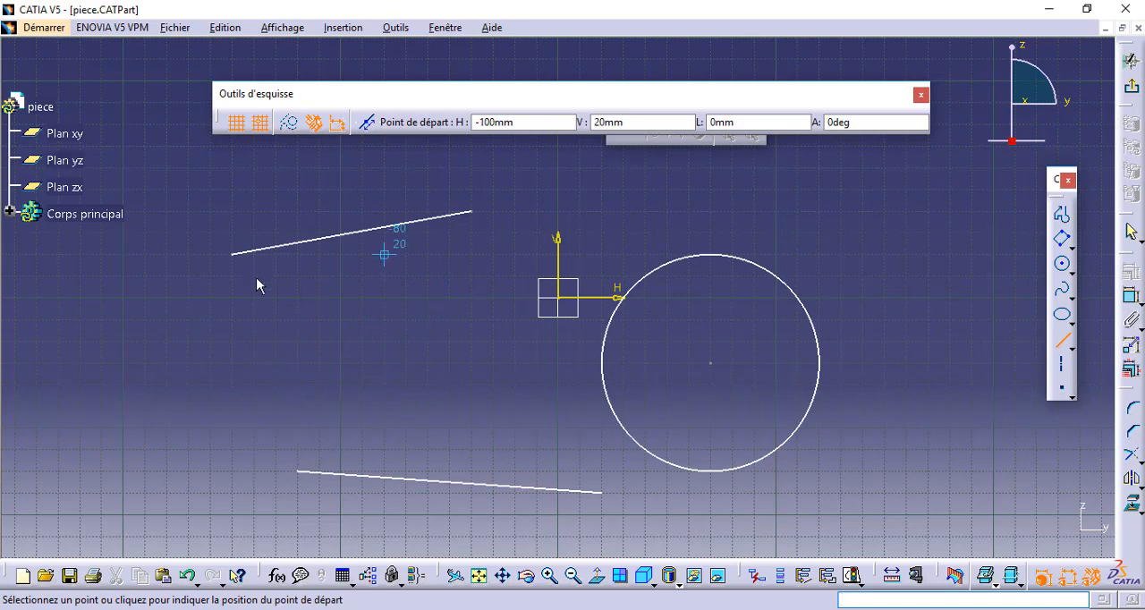
click(188, 405)
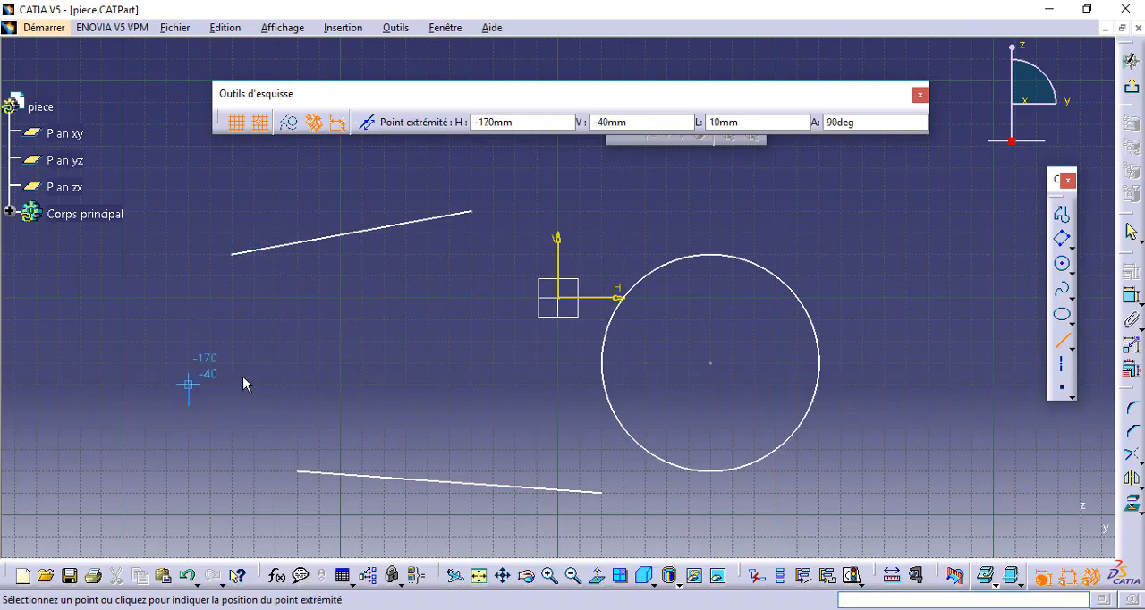
click(363, 363)
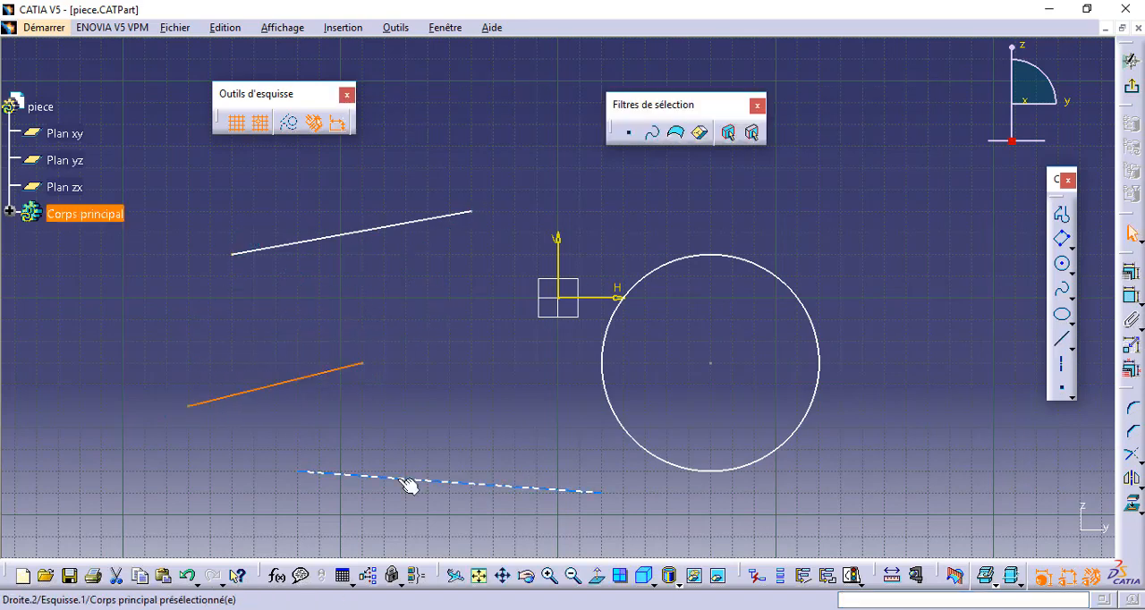
click(458, 417)
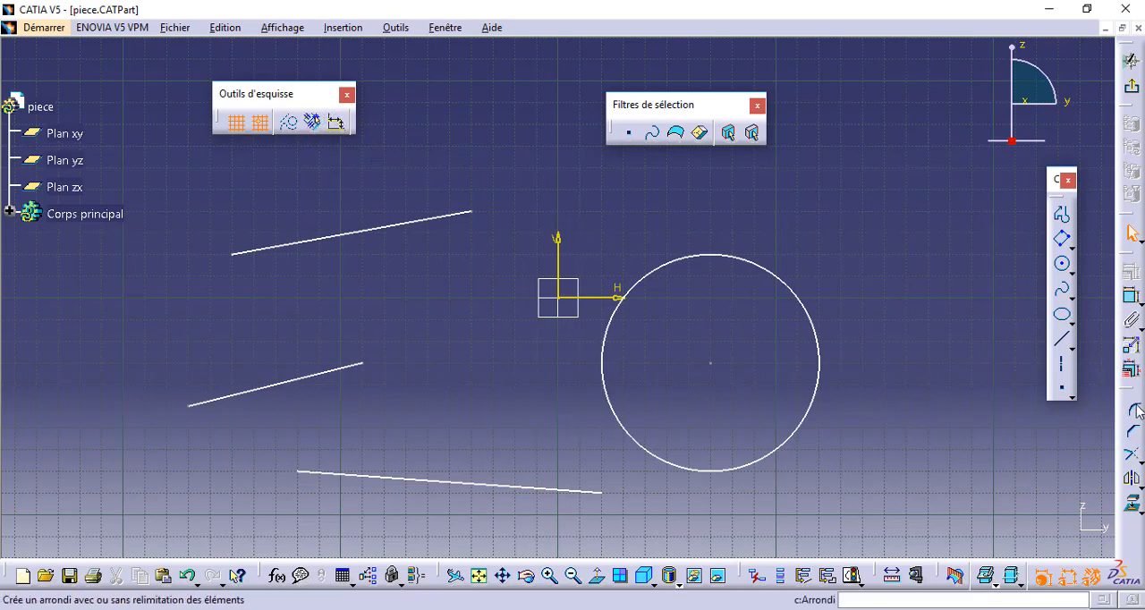
Draw a vertical line 70 mm long at H -70 mm, ending at V -60 mm.
click(1062, 339)
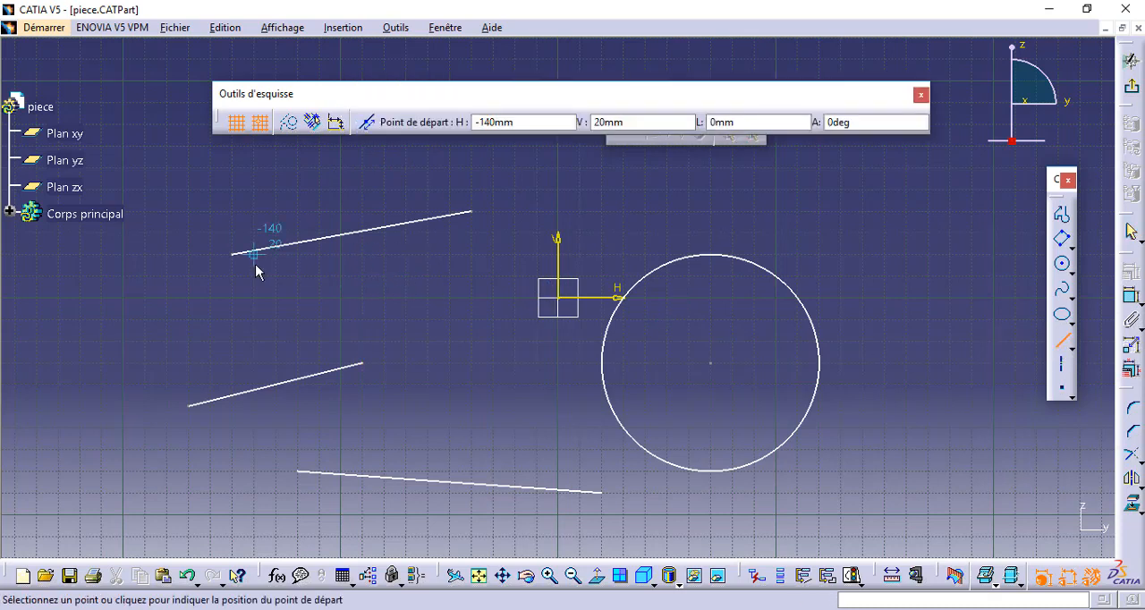
click(406, 277)
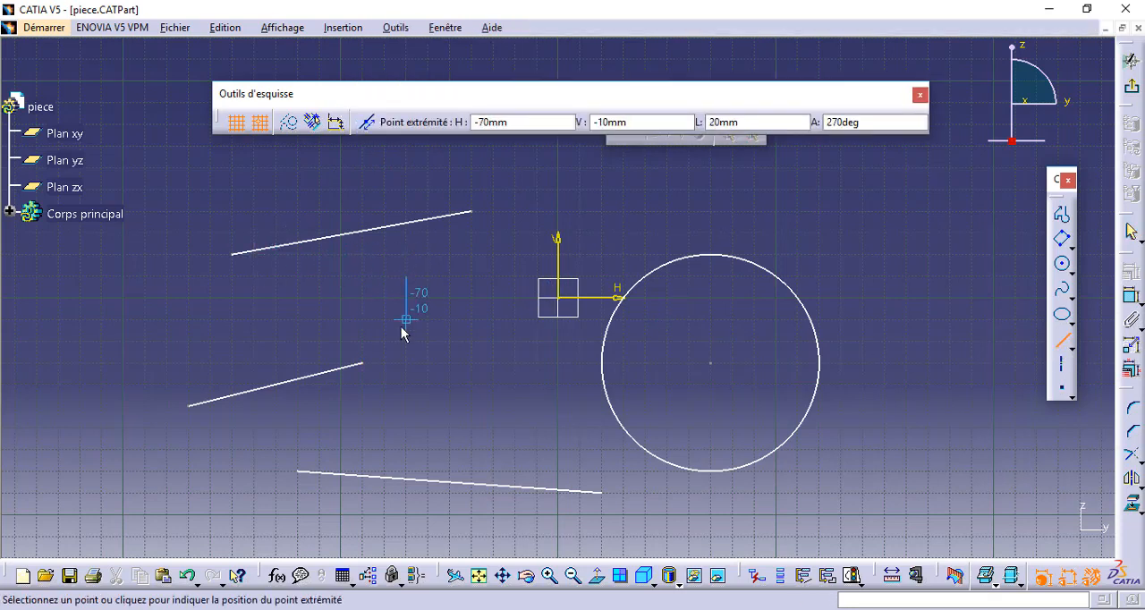
click(399, 426)
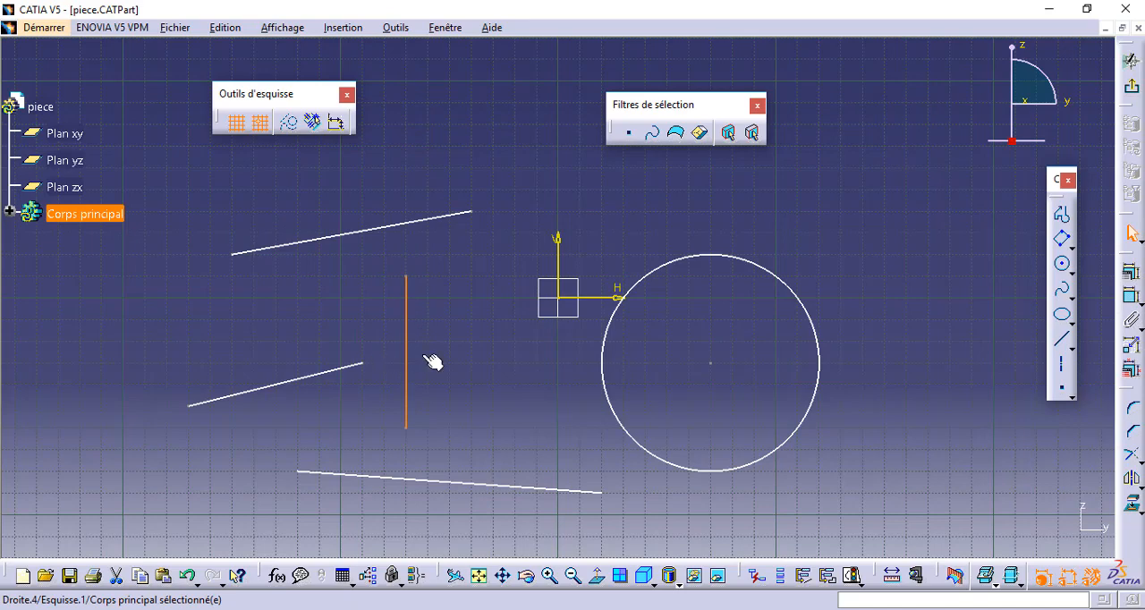
Move the lower endpoint of the 70 mm vertical line to about H -20 mm, V -50 mm so the line slopes.
click(407, 429)
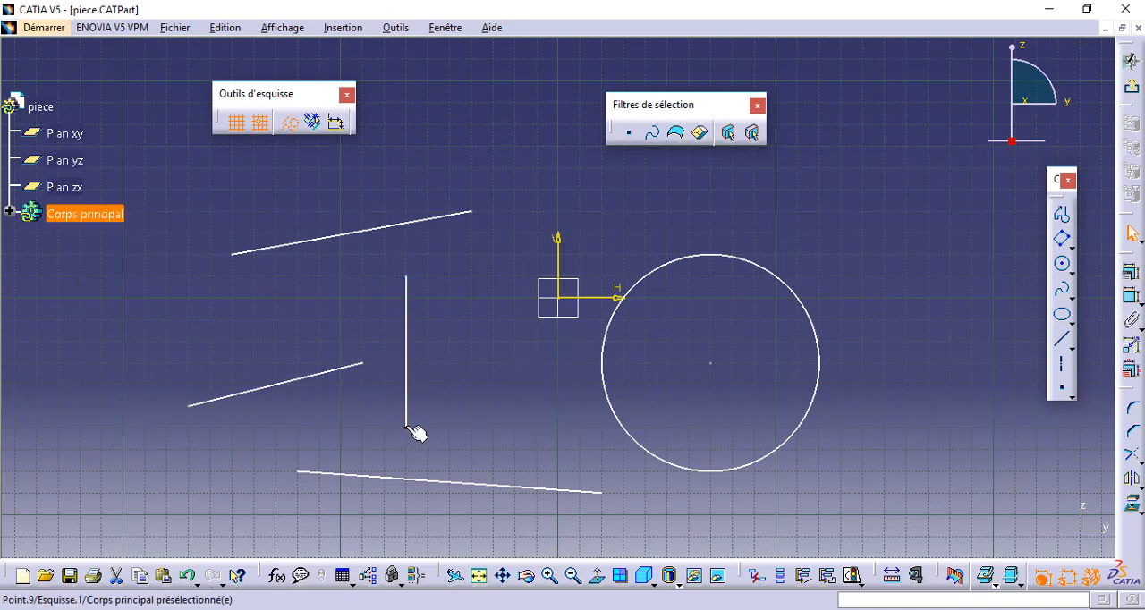
mouse_move(413, 431)
mouse_down()
mouse_move(491, 420)
mouse_move(456, 430)
mouse_move(428, 426)
mouse_move(515, 405)
mouse_up()
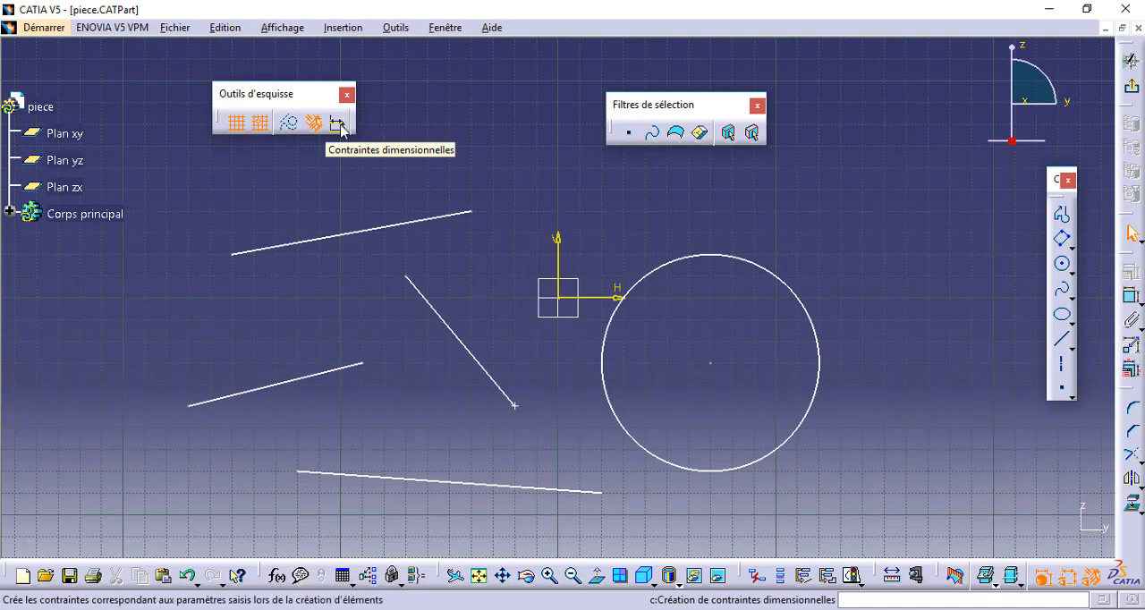
Enable geometrical and dimensional constraints and draw a vertical line about 60 mm long at H -180 mm, starting at V 20 mm.
click(340, 125)
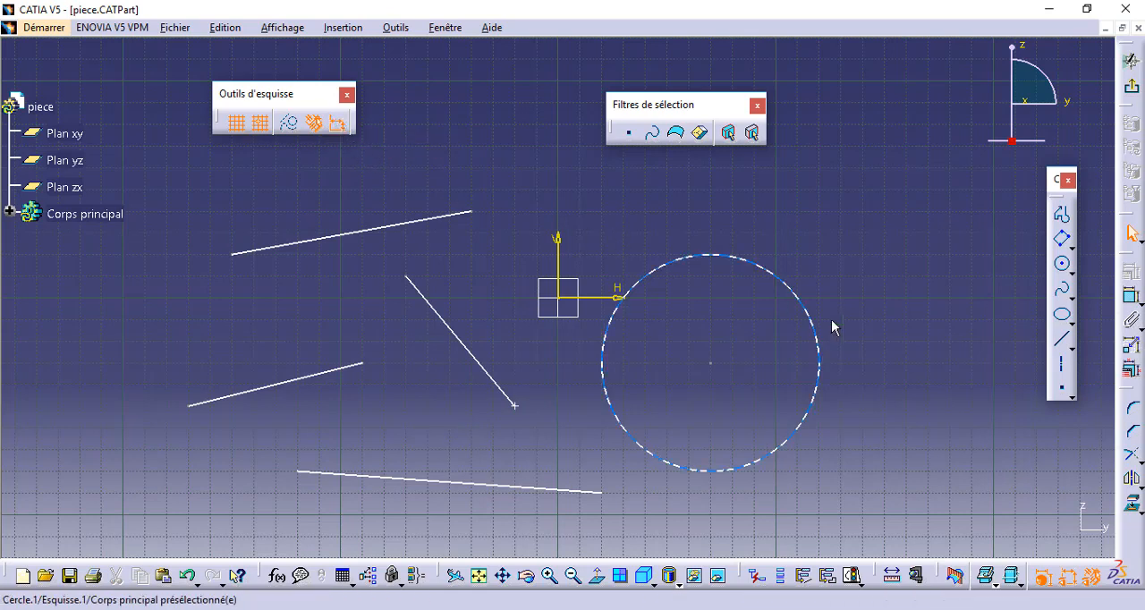
click(1062, 339)
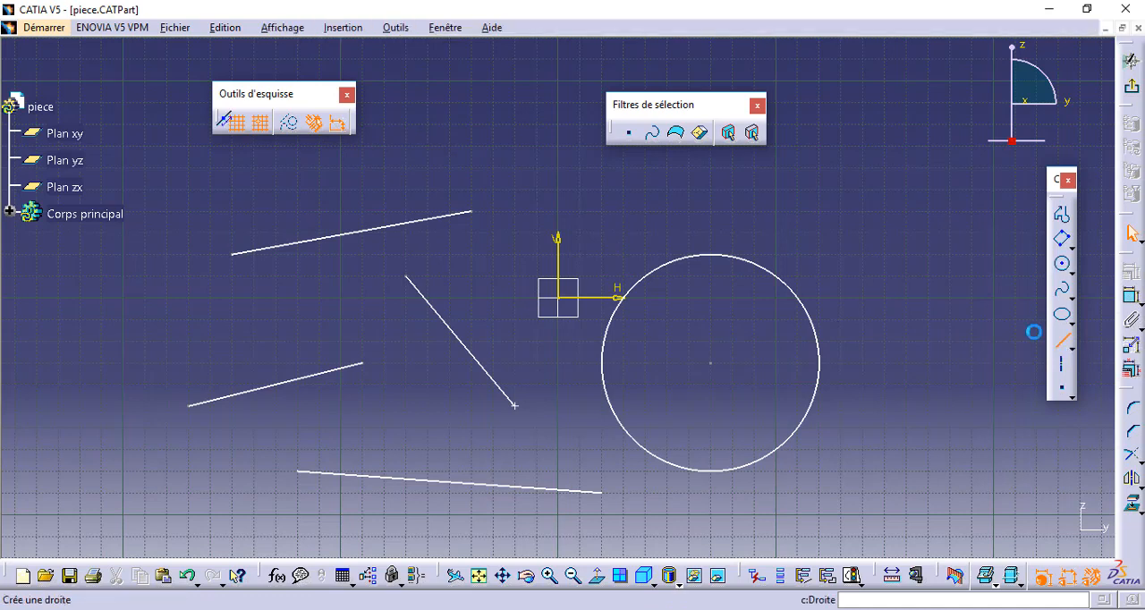
click(167, 255)
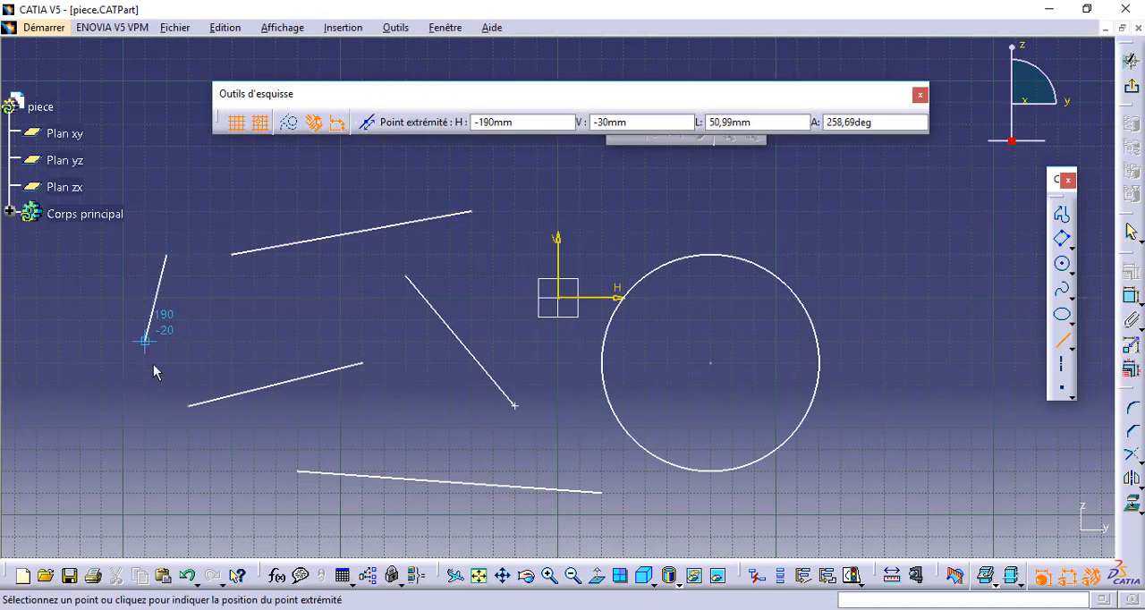
click(167, 385)
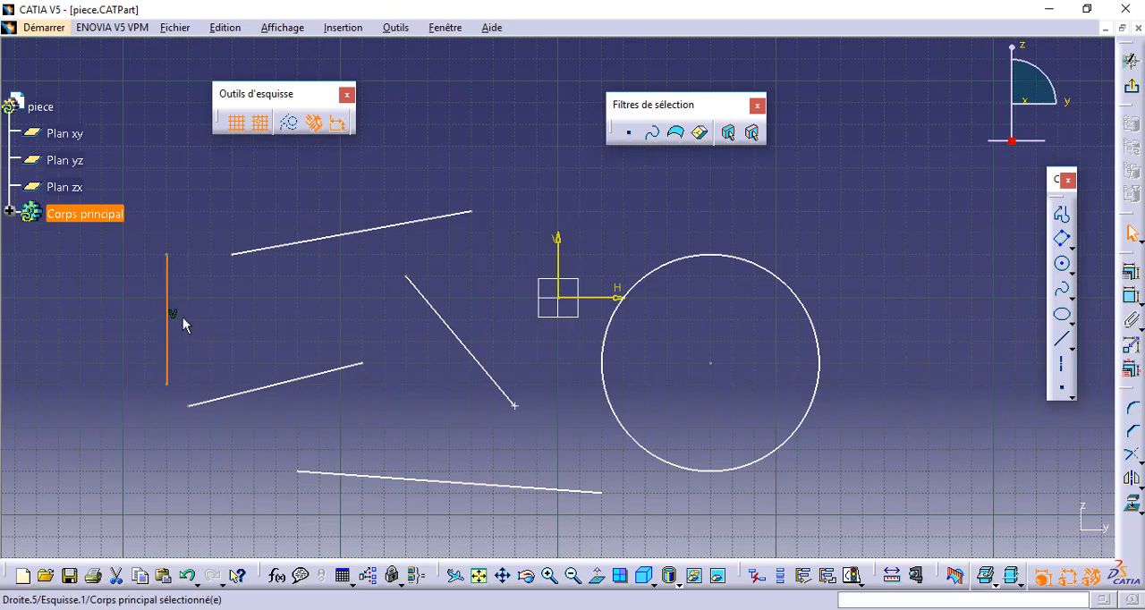
click(185, 359)
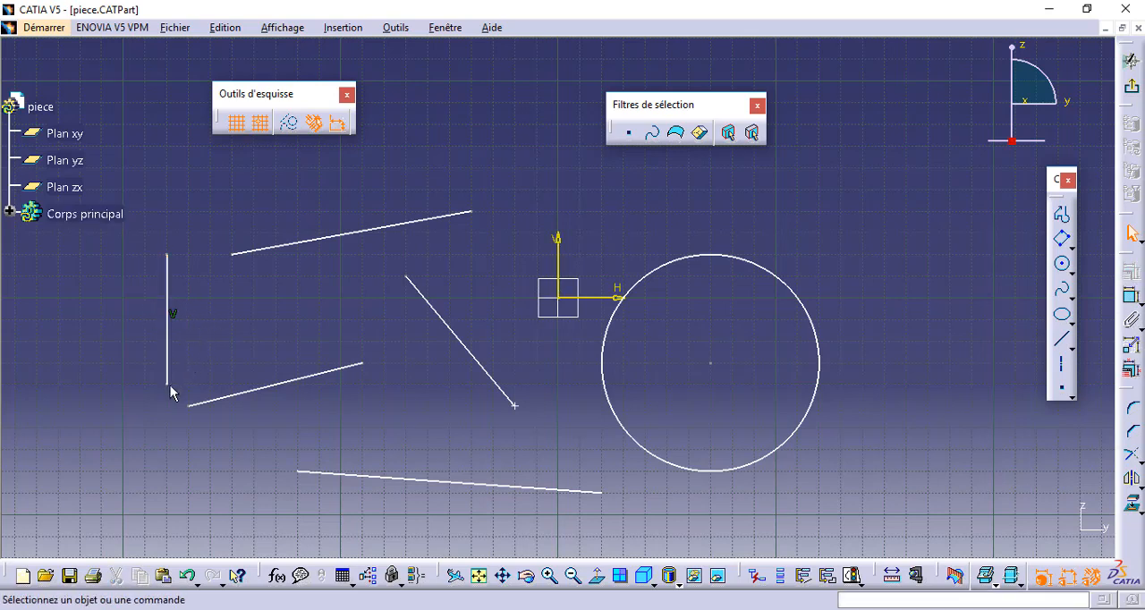
Test the vertical constraint by pulling the new line's lower endpoint sideways, and return the endpoint to its original position.
click(167, 386)
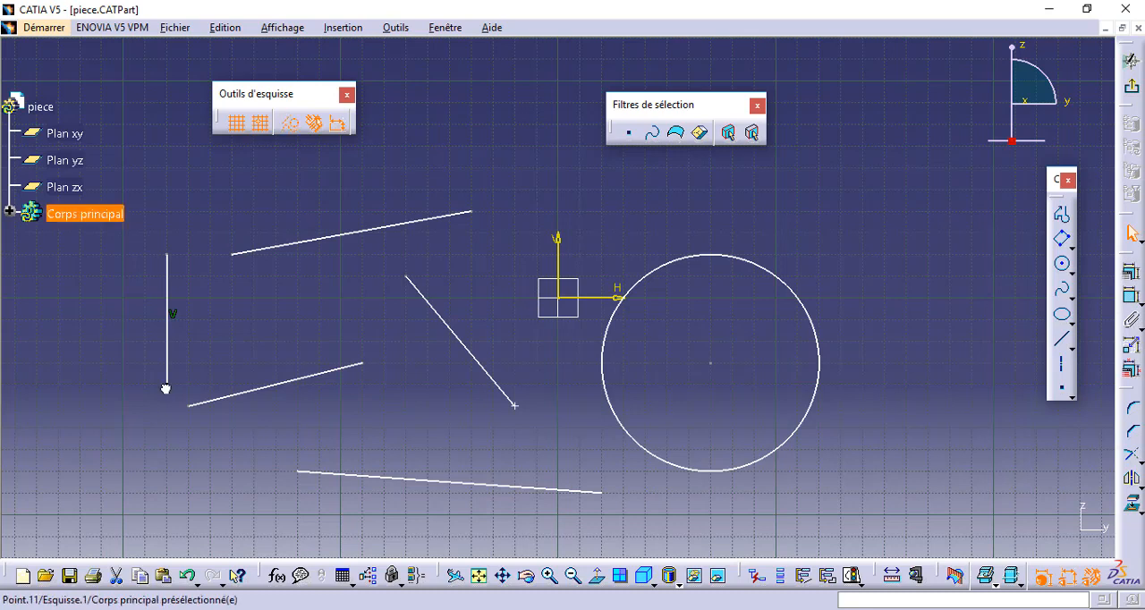
drag(170, 387, 137, 370)
mouse_move(243, 382)
mouse_down()
mouse_move(358, 397)
mouse_move(296, 414)
mouse_move(218, 389)
mouse_move(153, 406)
mouse_move(130, 365)
mouse_move(201, 388)
mouse_move(153, 379)
mouse_move(168, 380)
mouse_up()
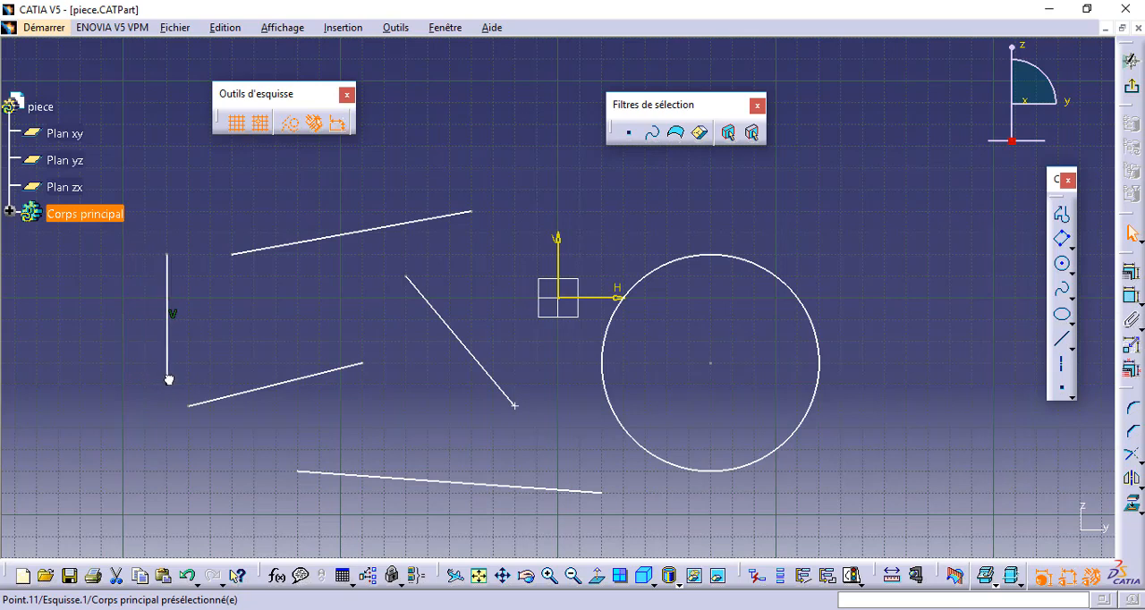
Delete the V constraint beside the new vertical line and undo the deletion.
click(176, 315)
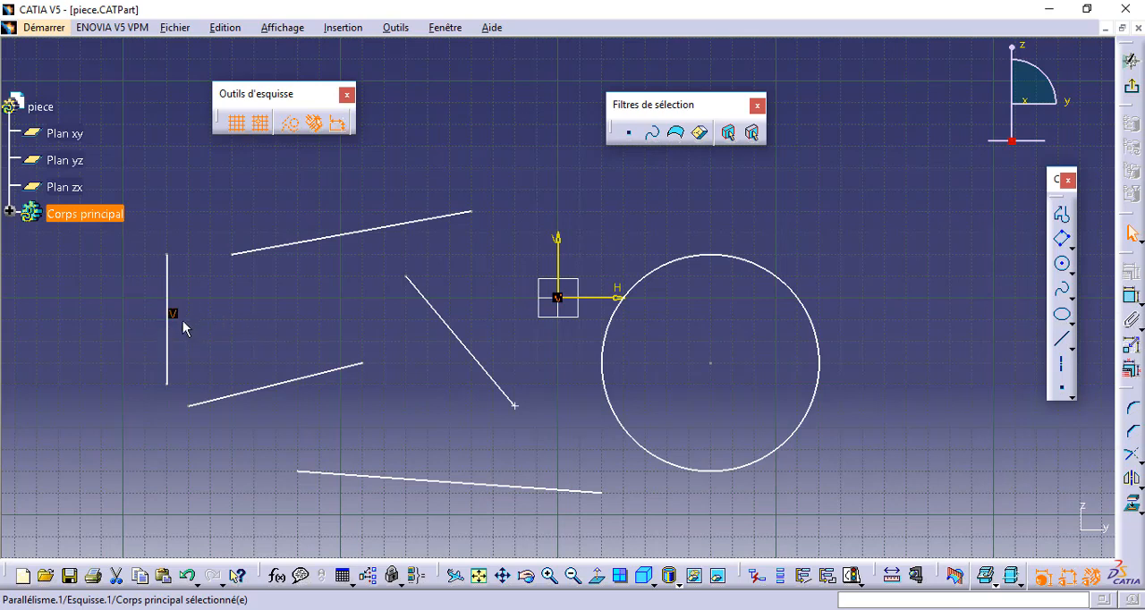
key(Delete)
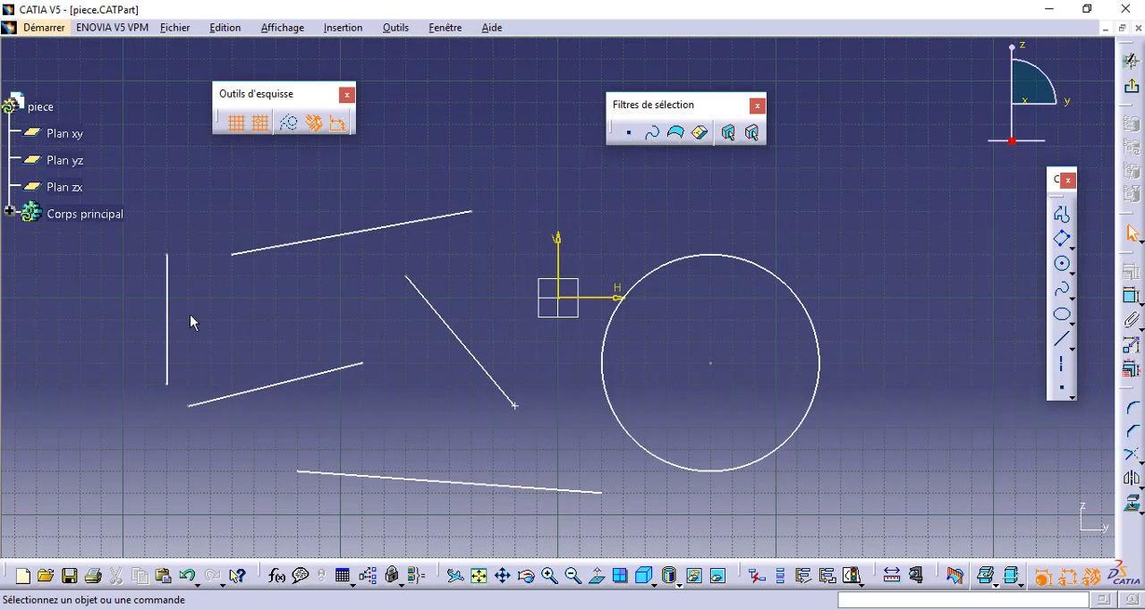
key(ctrl+z)
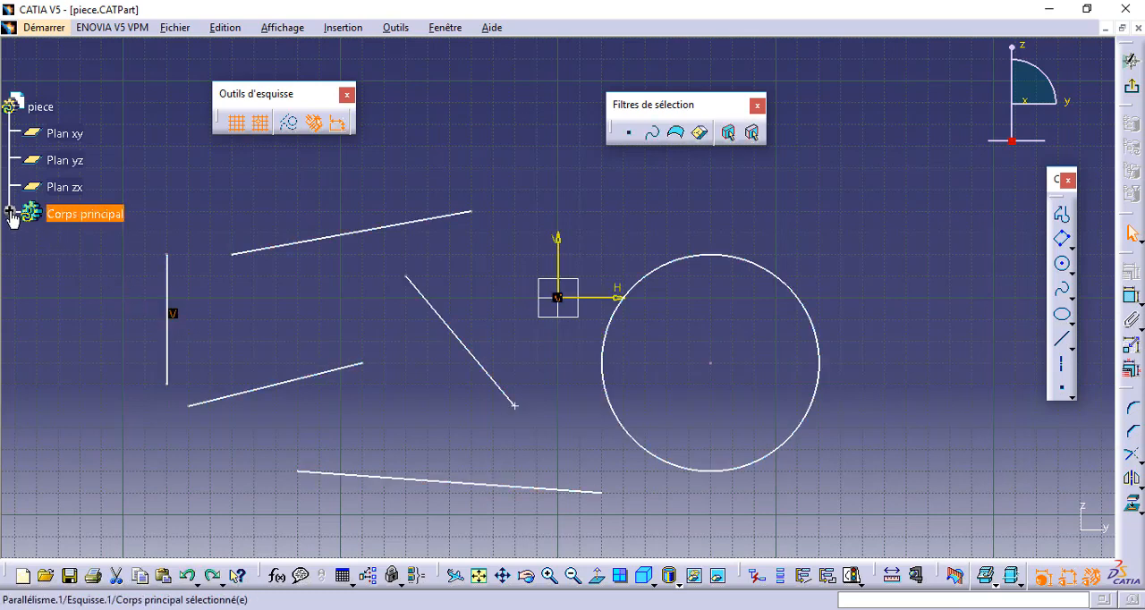
Expand Corps principal, Esquisse.1 and its Contraintes in the specification tree and delete the Parallélisme.1 constraint.
click(10, 213)
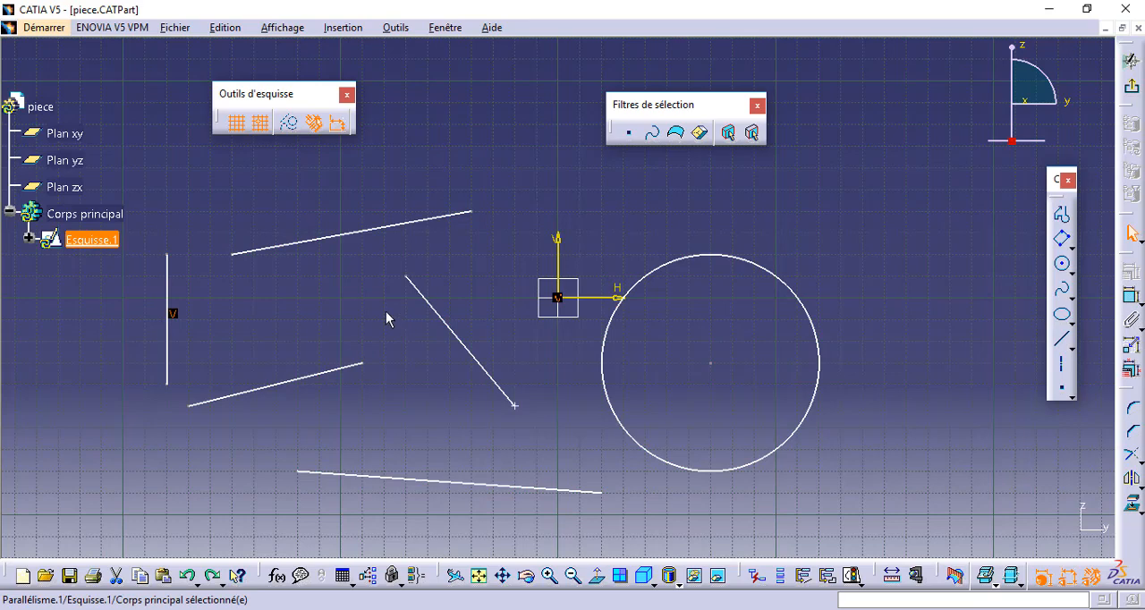
click(27, 240)
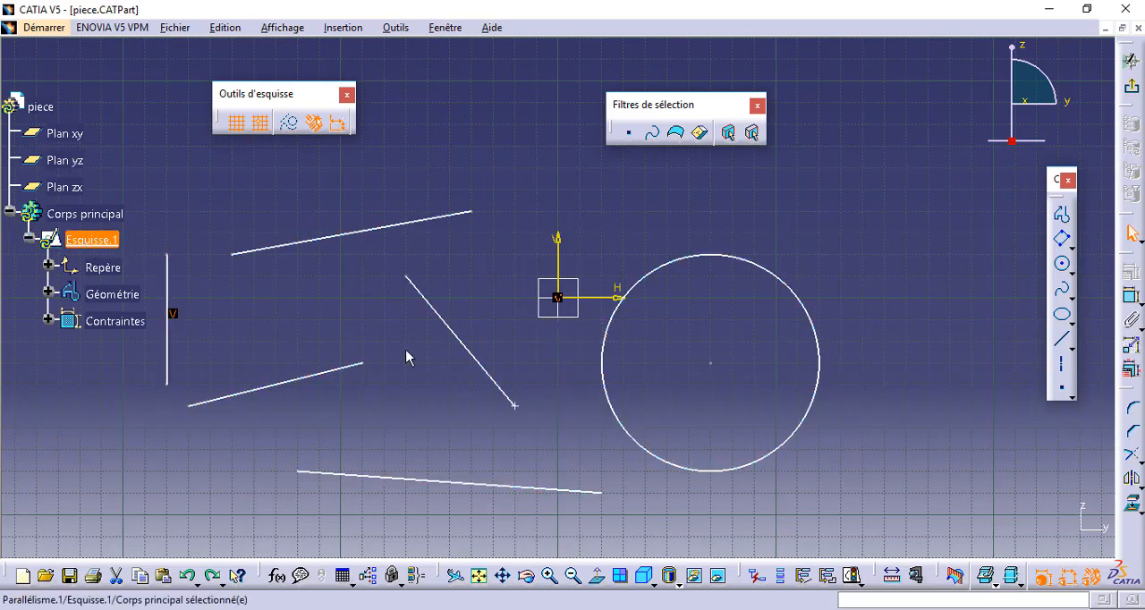
click(49, 320)
click(139, 349)
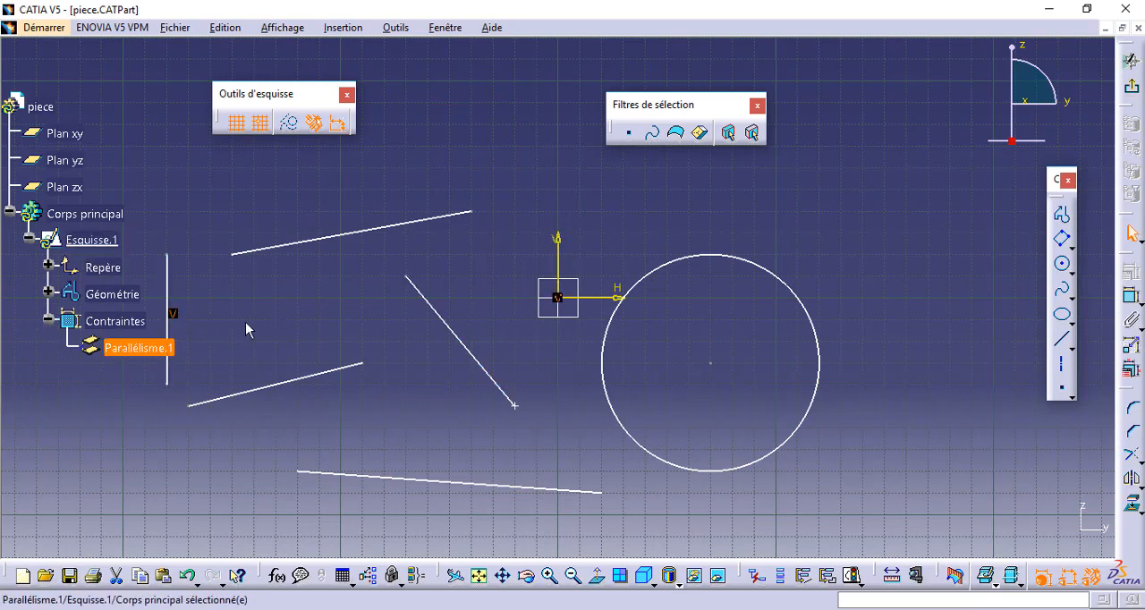
right_click(122, 354)
click(172, 309)
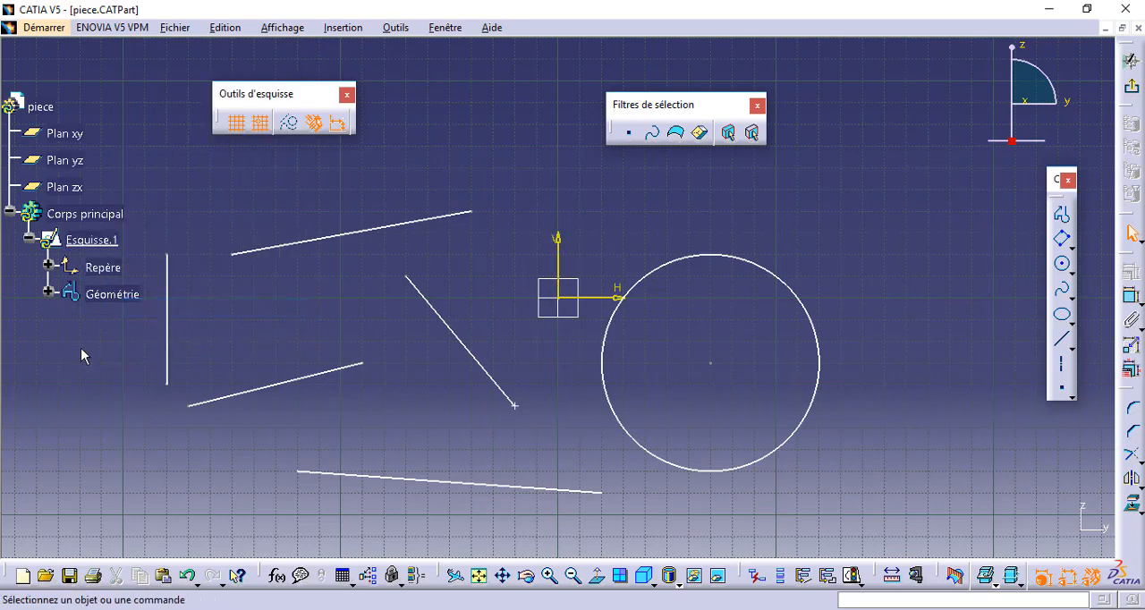